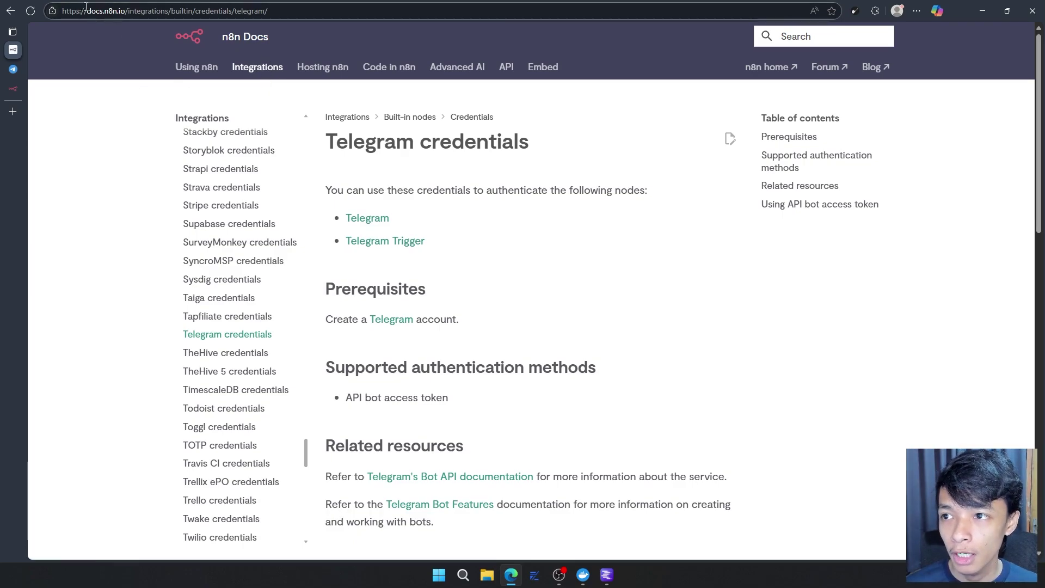
- Review the n8n Docs page on Telegram credentials, from its address and title to the access token instructions
drag(87, 10, 126, 11)
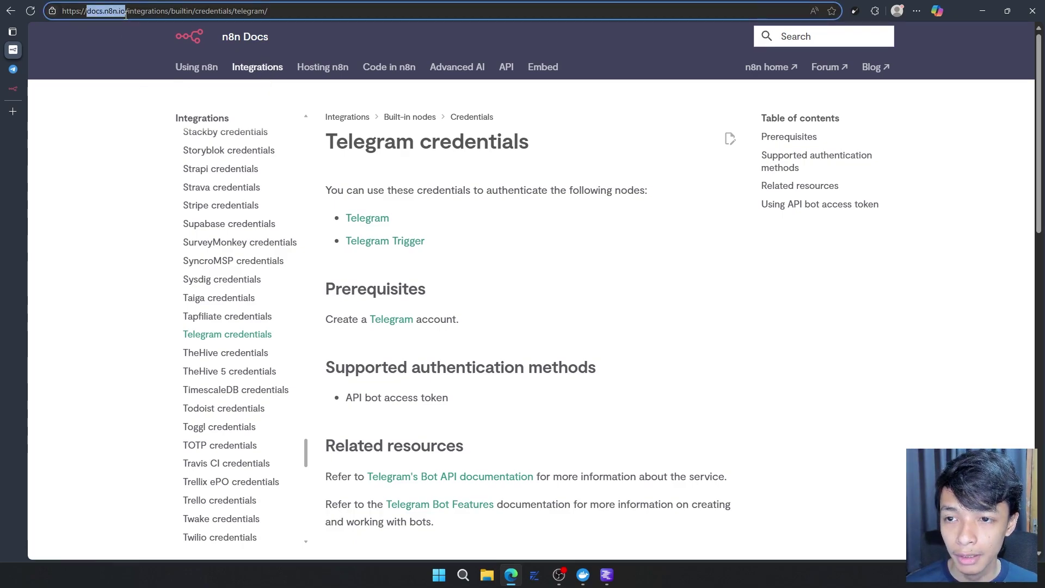
click(656, 206)
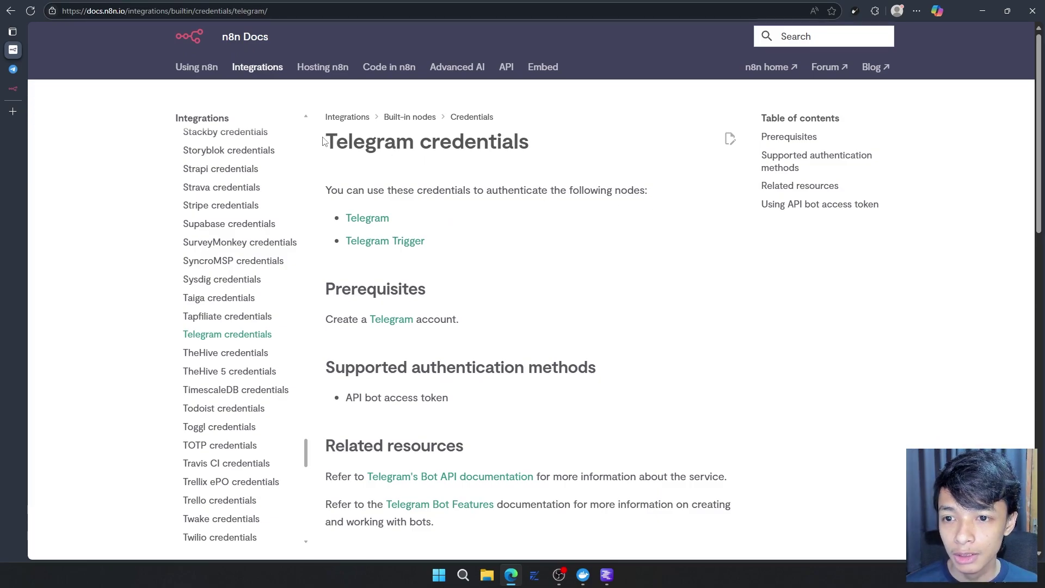
drag(322, 142, 529, 143)
click(504, 195)
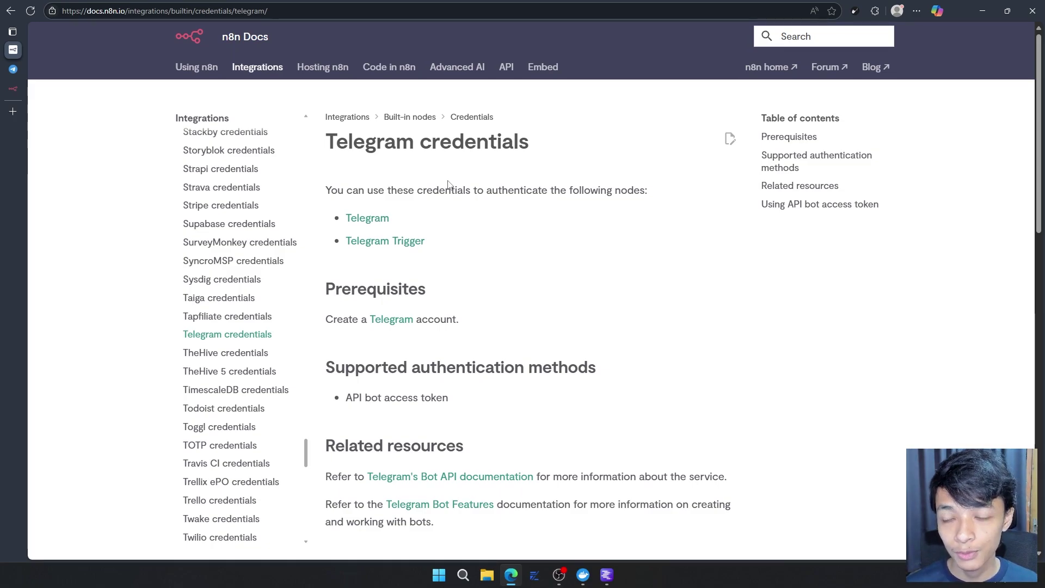
scroll(523, 475, down, 3)
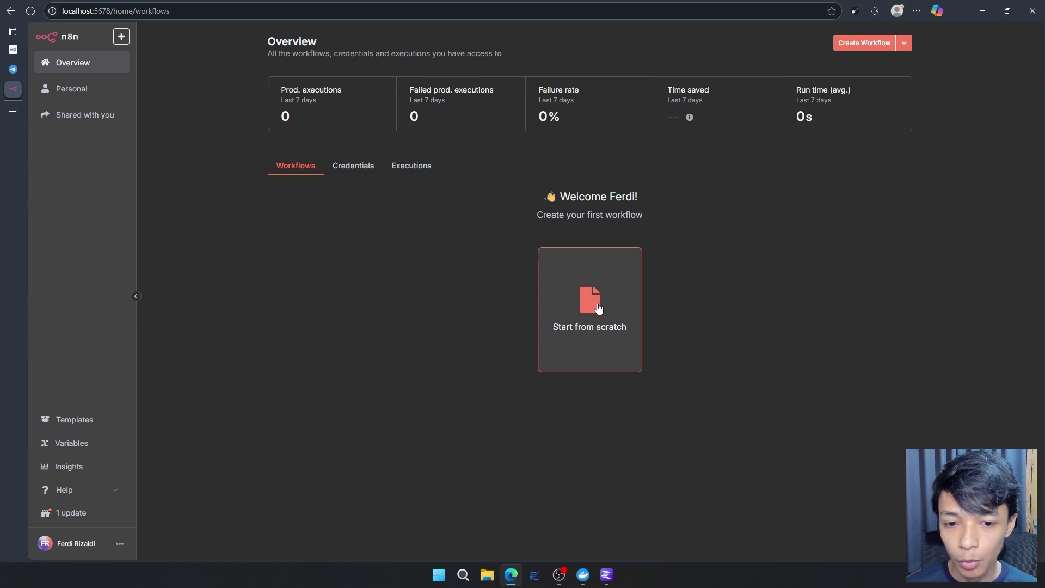
- Create a workflow from scratch with a Telegram On message trigger and start a new Telegram API credential for it
click(598, 309)
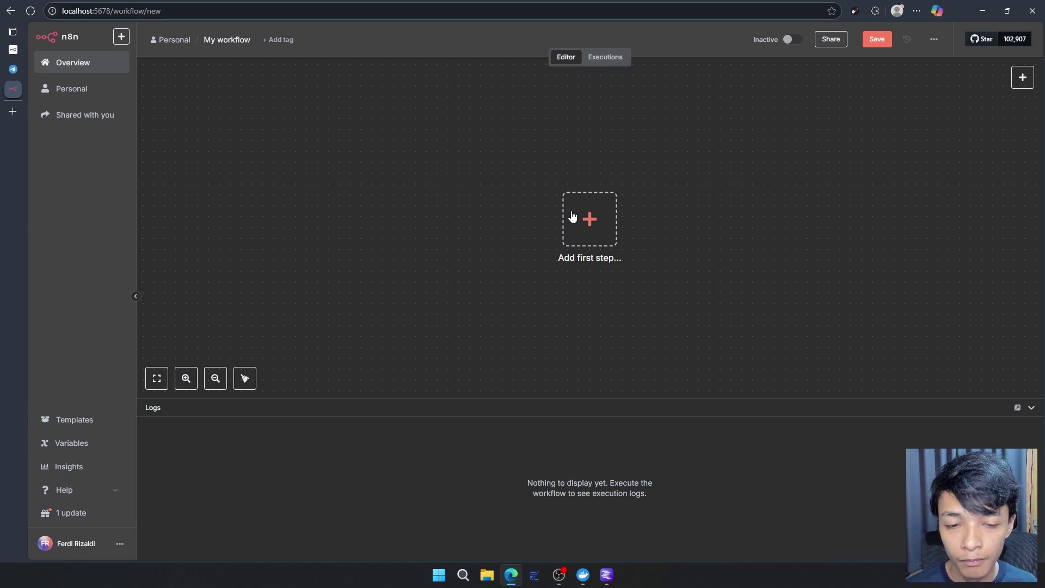
click(583, 218)
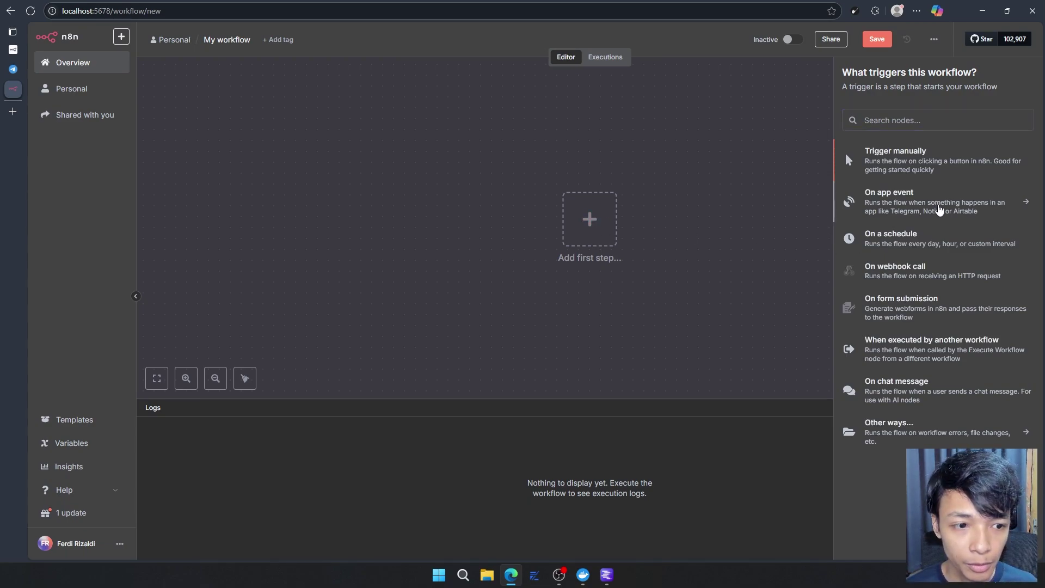
click(937, 208)
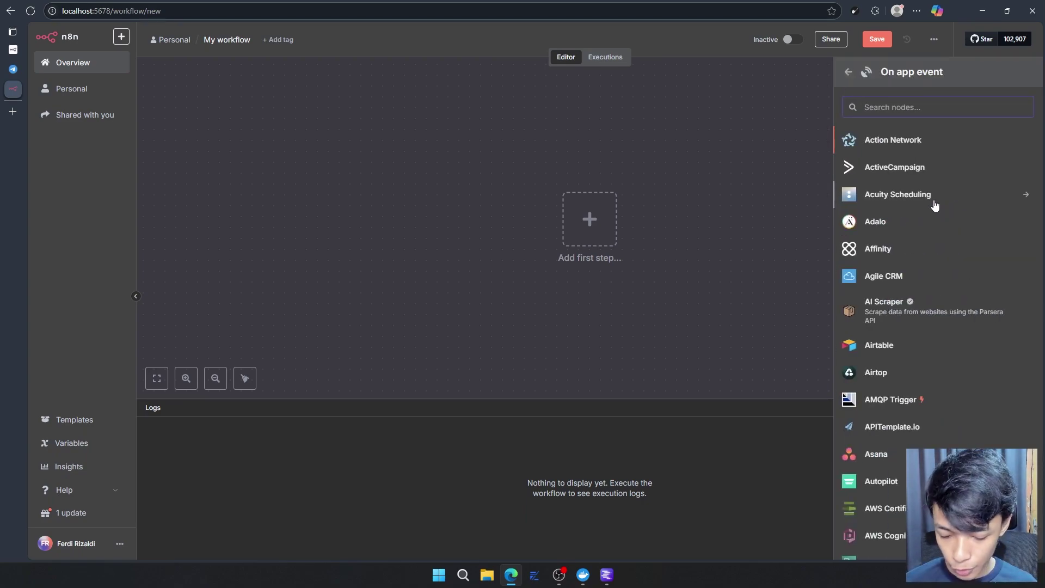
text(tele)
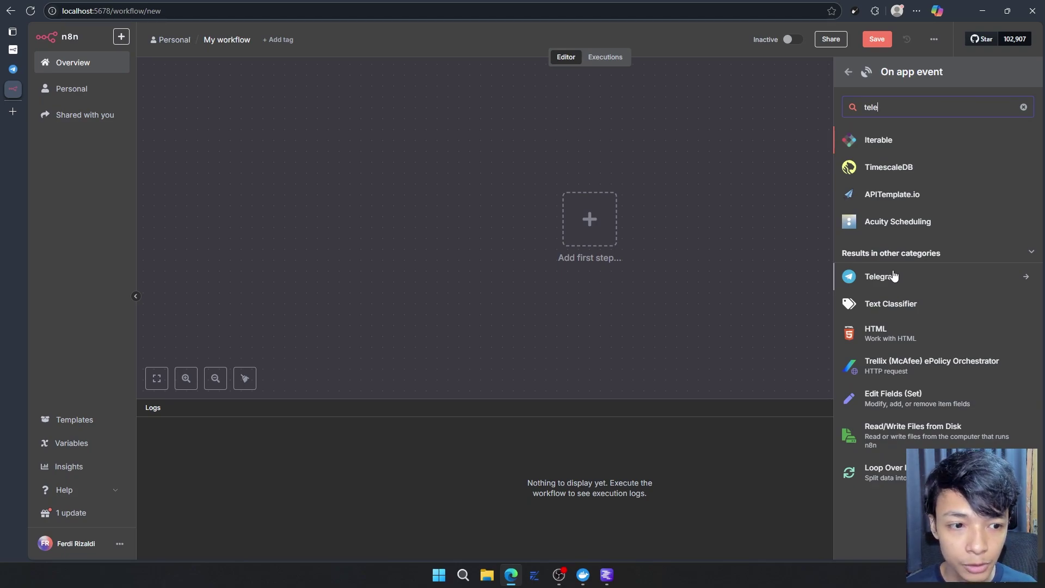
drag(868, 262, 904, 262)
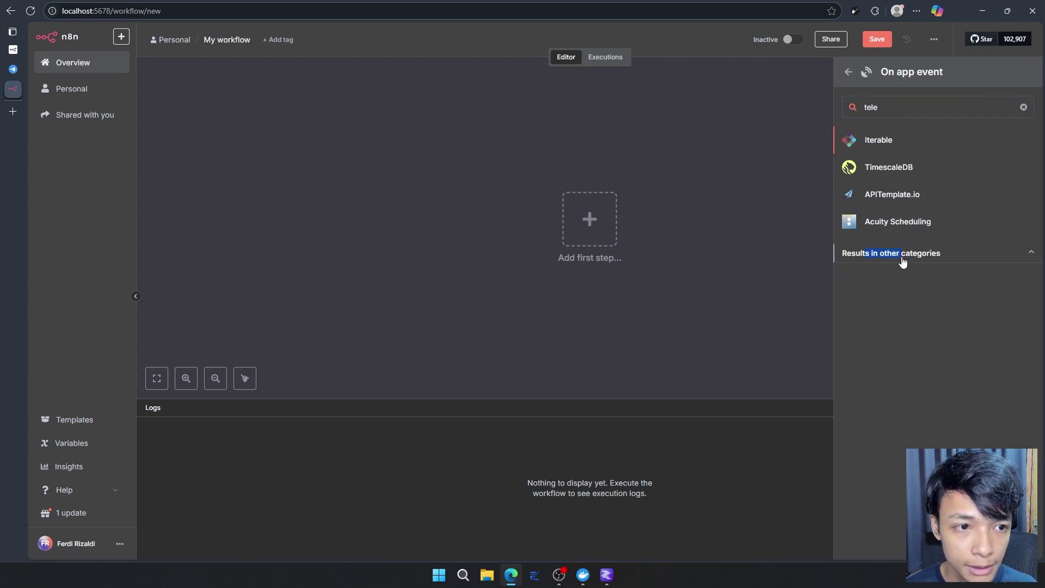
click(903, 254)
click(881, 276)
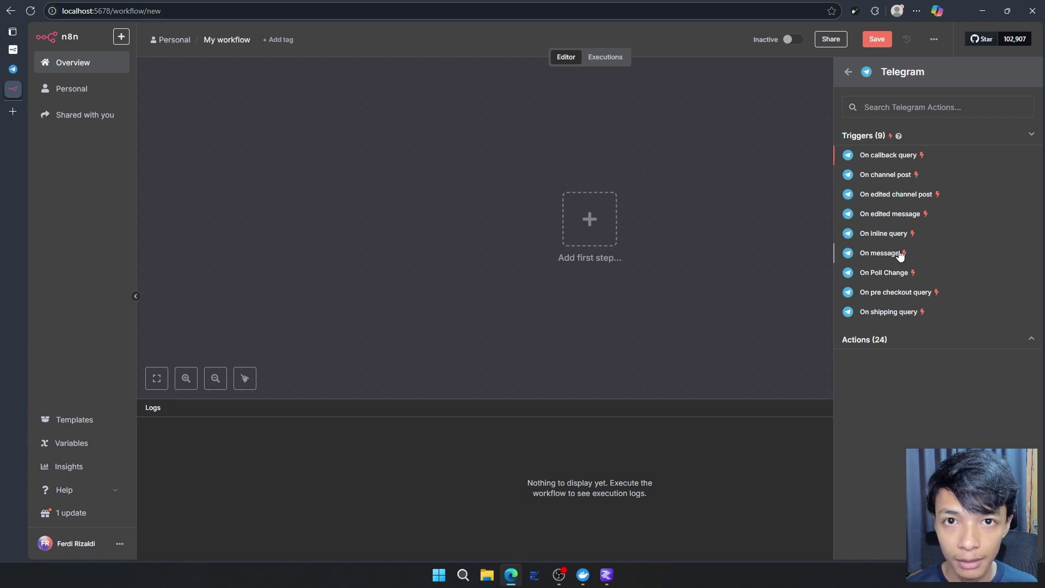
click(898, 253)
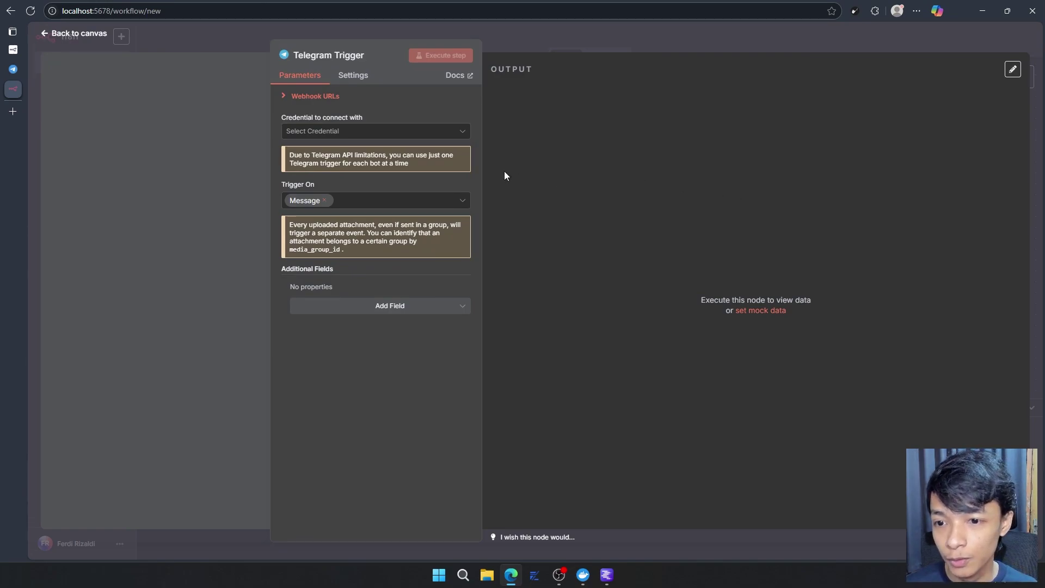
click(433, 130)
click(418, 162)
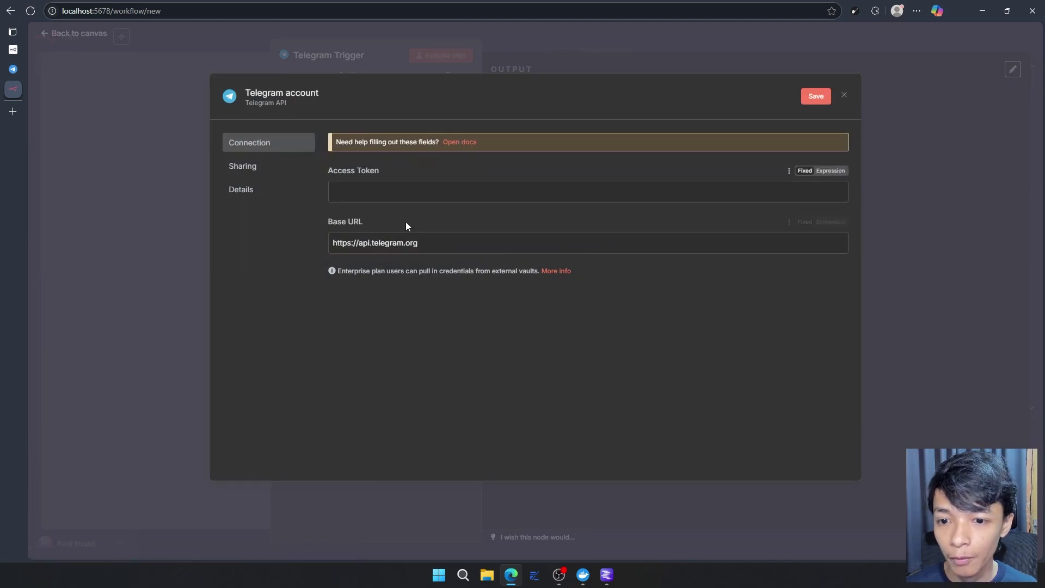
- Switch to the n8n Docs page and read how to generate a Telegram API bot access token
click(14, 49)
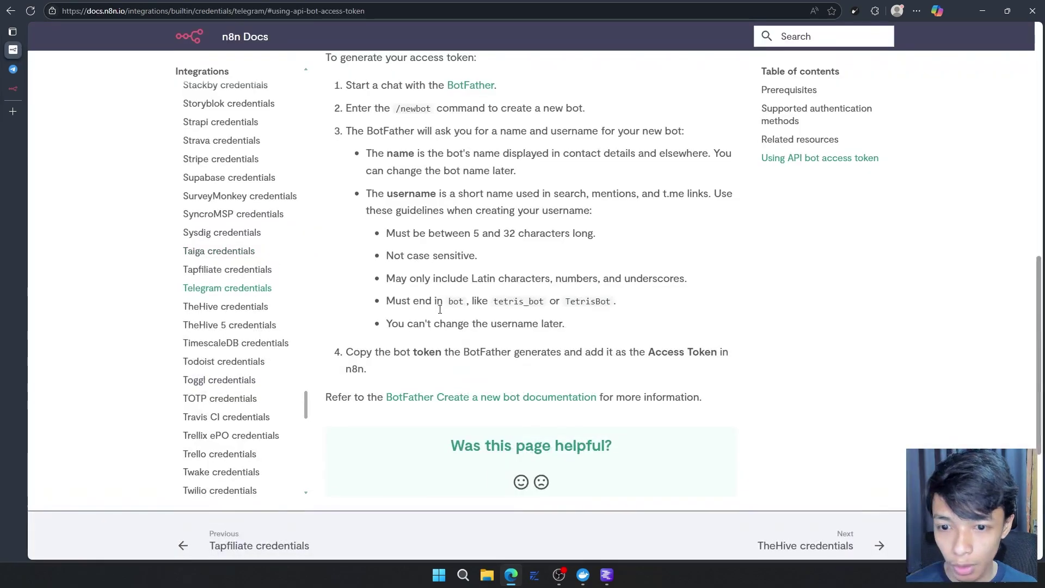
scroll(533, 187, up, 10)
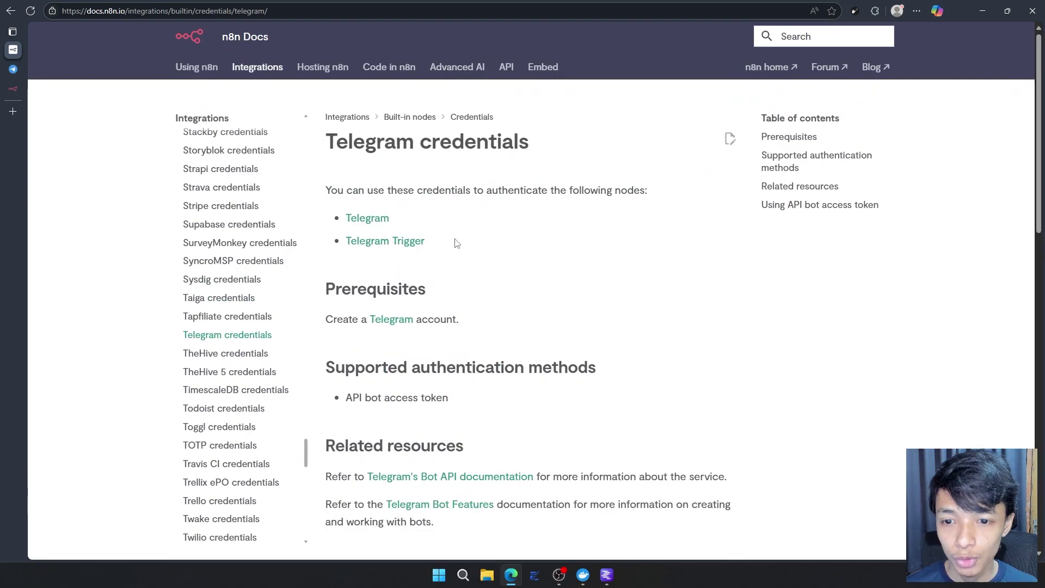
scroll(457, 243, down, 4)
scroll(477, 239, down, 3)
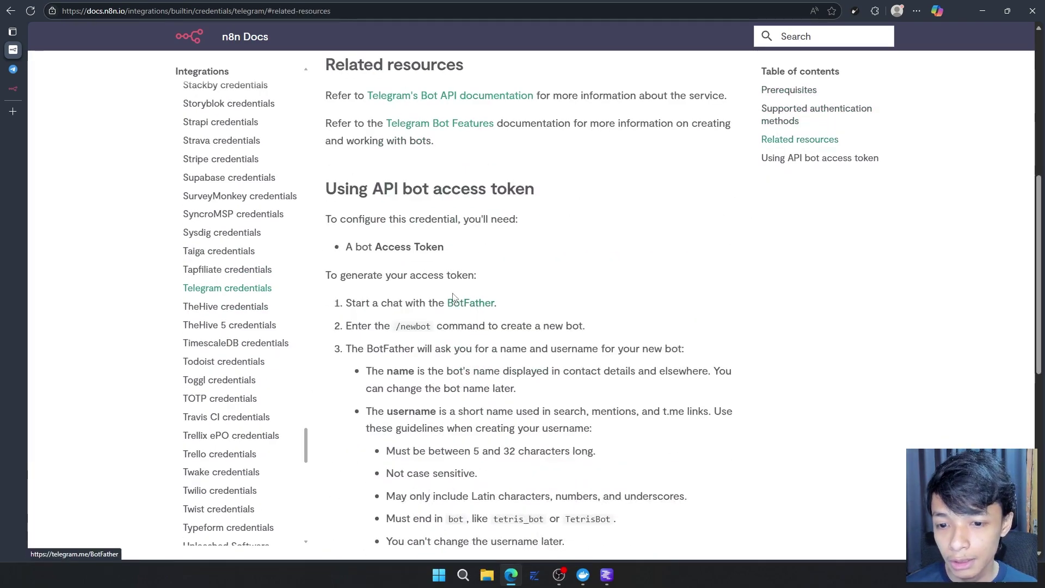
scroll(441, 204, down, 1)
drag(325, 140, 553, 140)
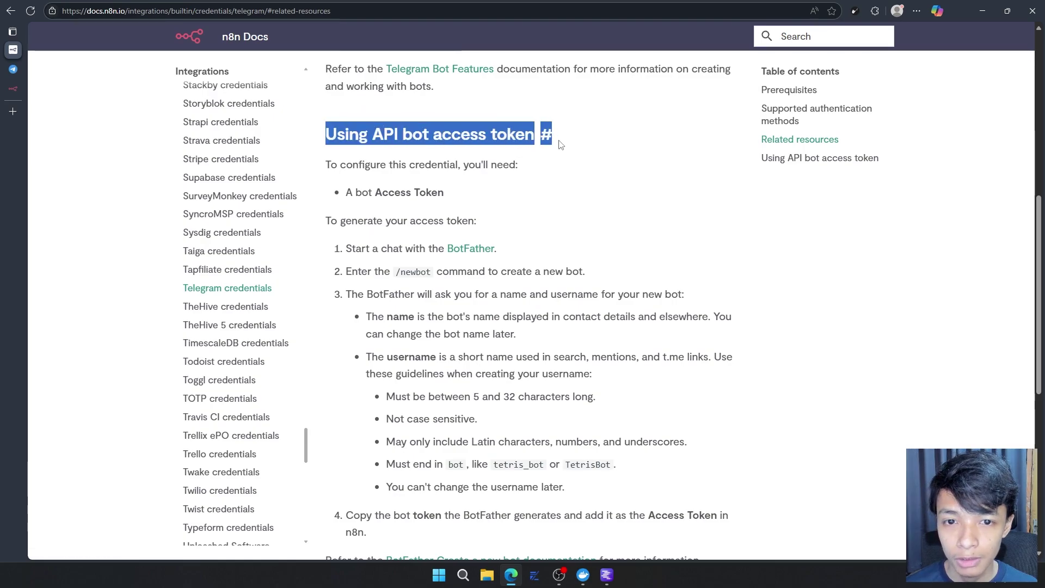
click(573, 206)
drag(336, 135, 545, 136)
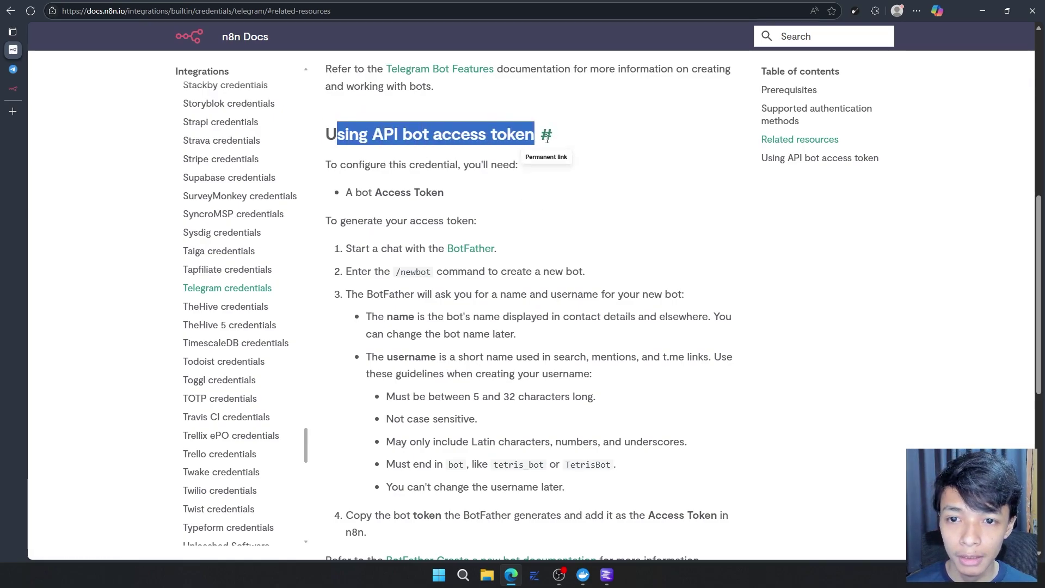
click(628, 229)
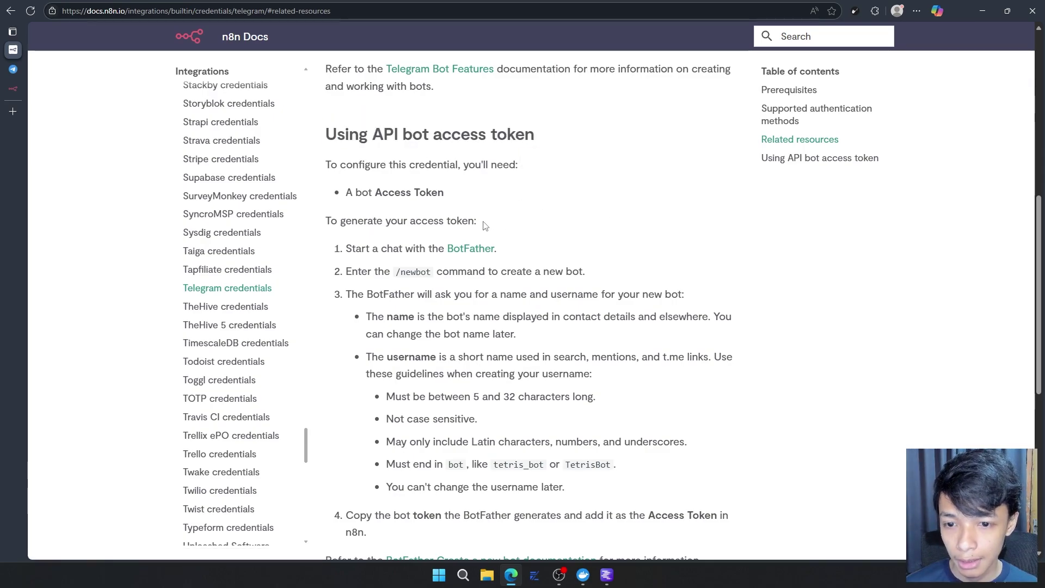
scroll(462, 258, down, 3)
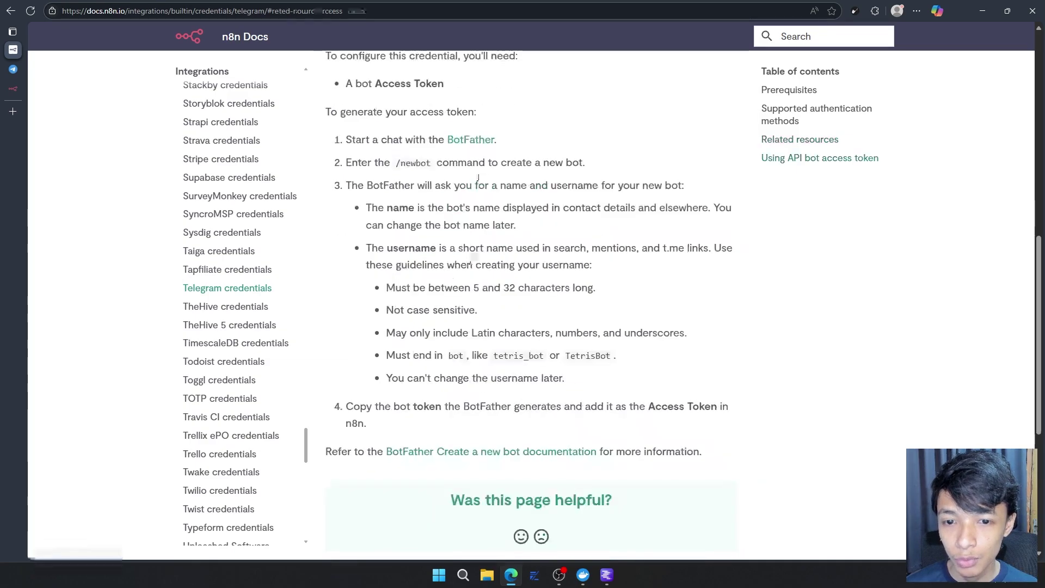
scroll(476, 149, up, 2)
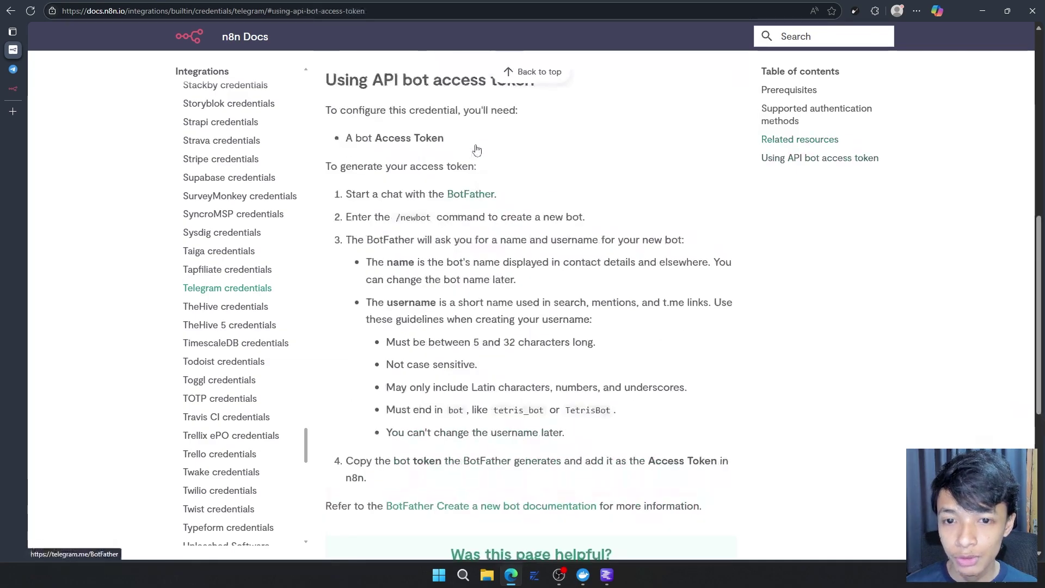
- Open the BotFather chat in Telegram Web from the docs link and request a new bot with /newbot, named ChatBot AI
click(473, 196)
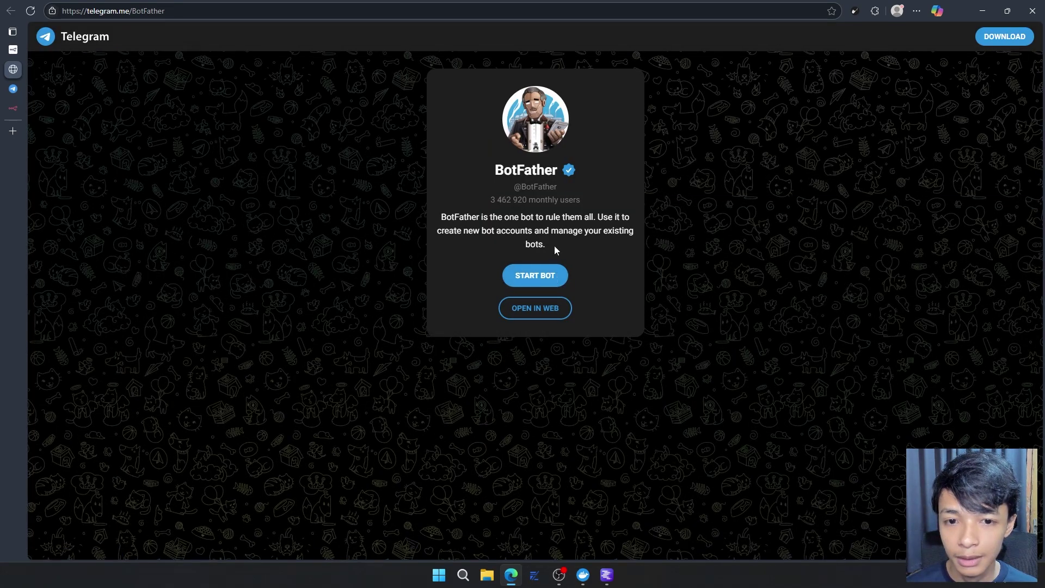
click(556, 309)
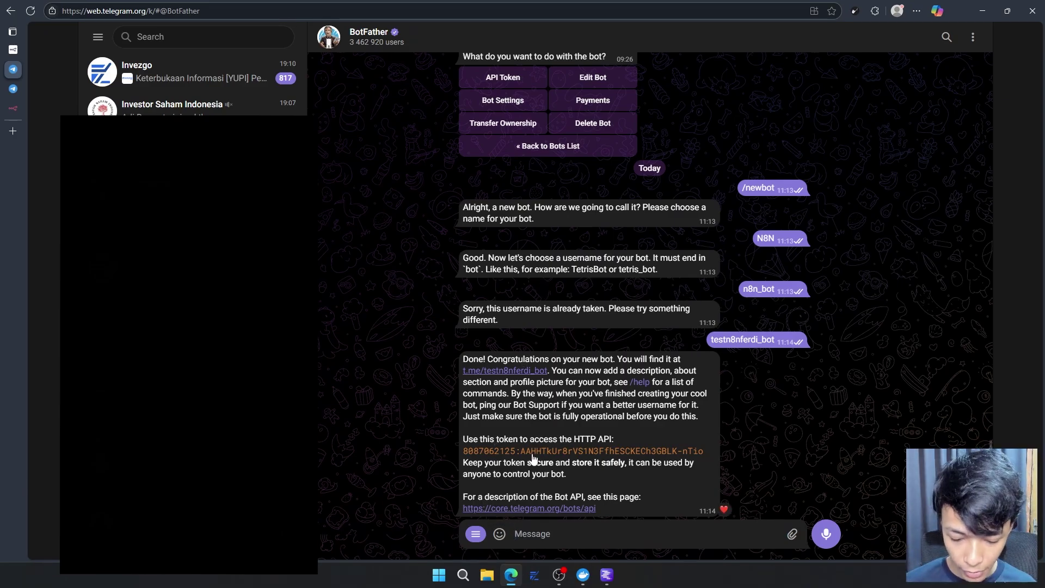
text(/)
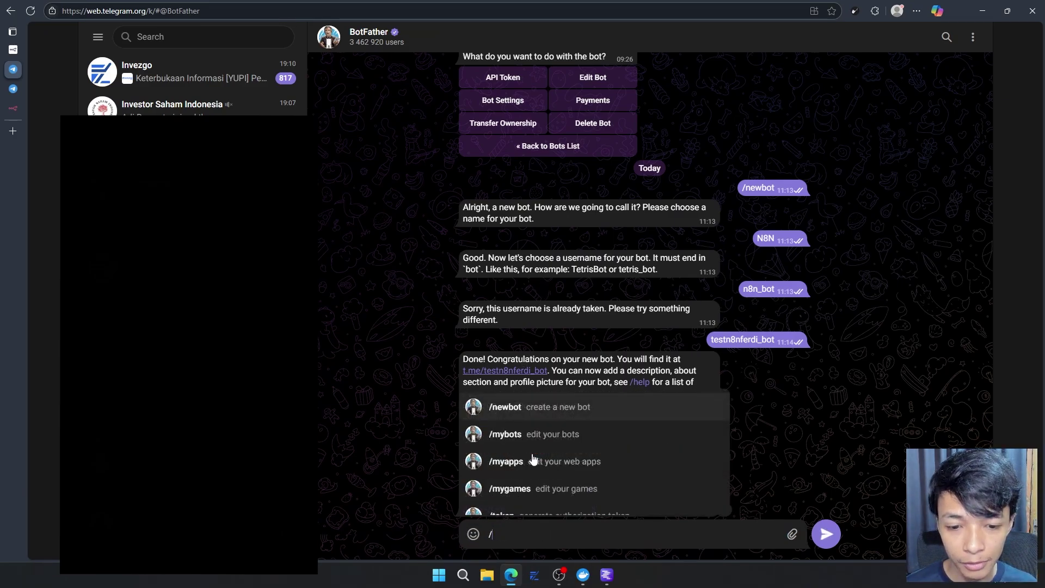
key(Return)
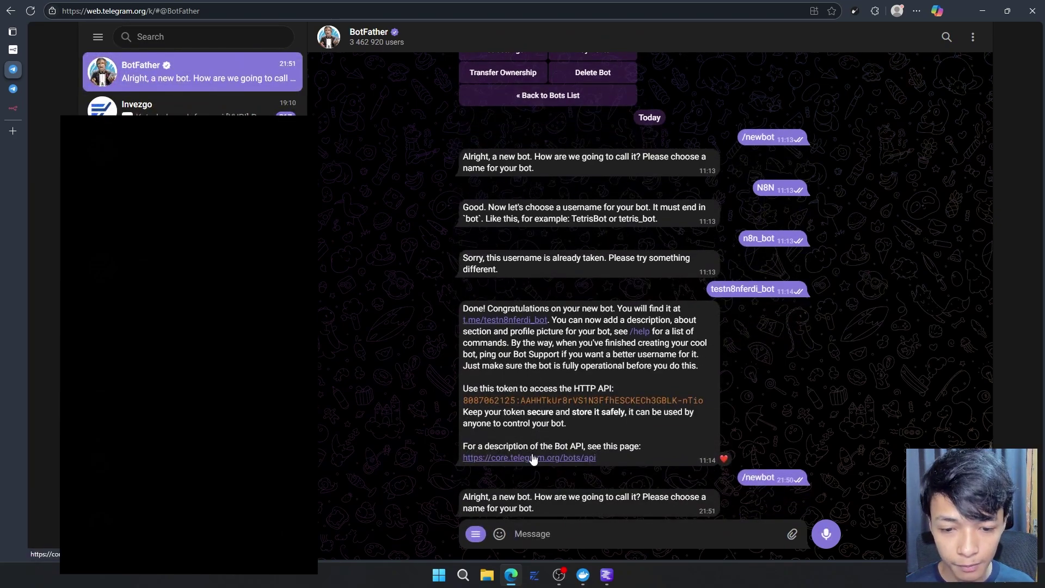
text(ChatBot AI)
key(Return)
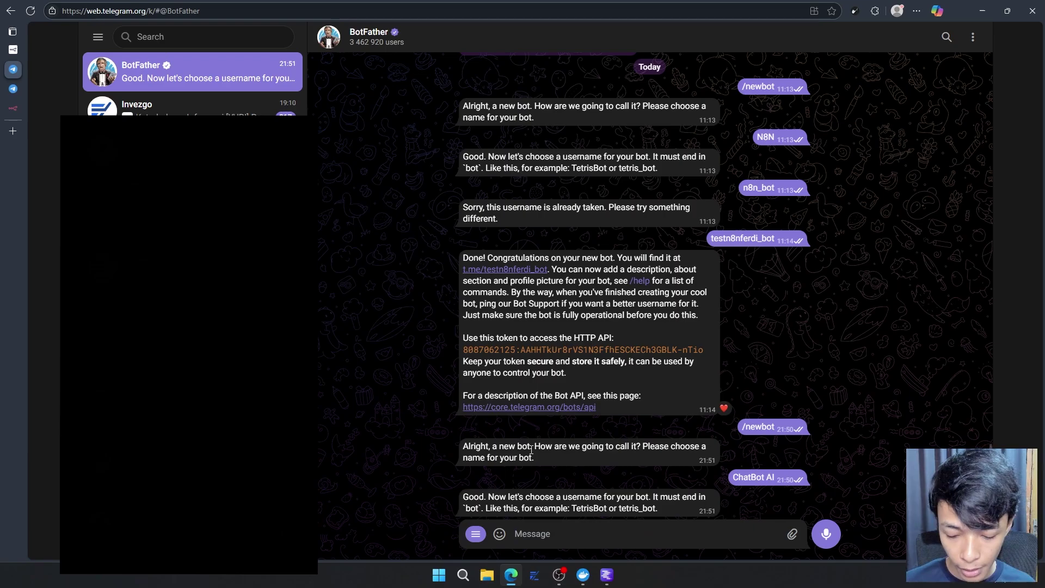
- Send BotFather a unique username ending in _bot for the new bot
text(n8)
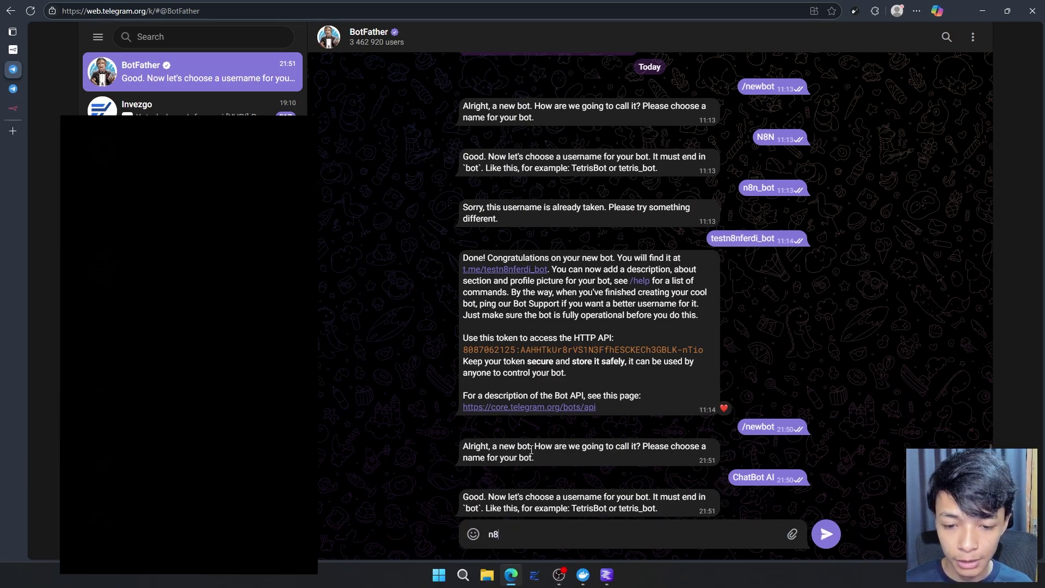
text(nl)
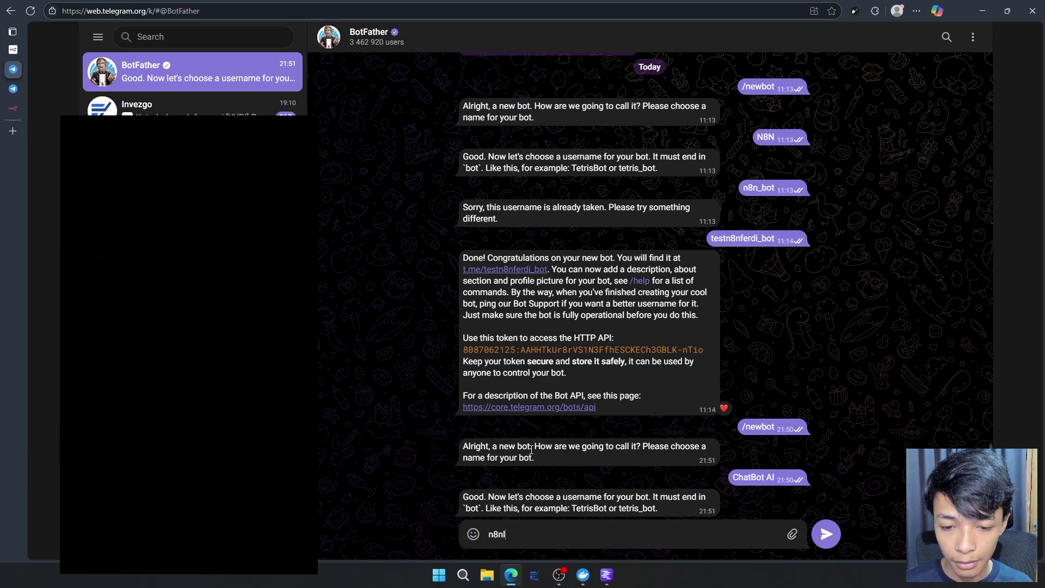
text(ocalferdi)
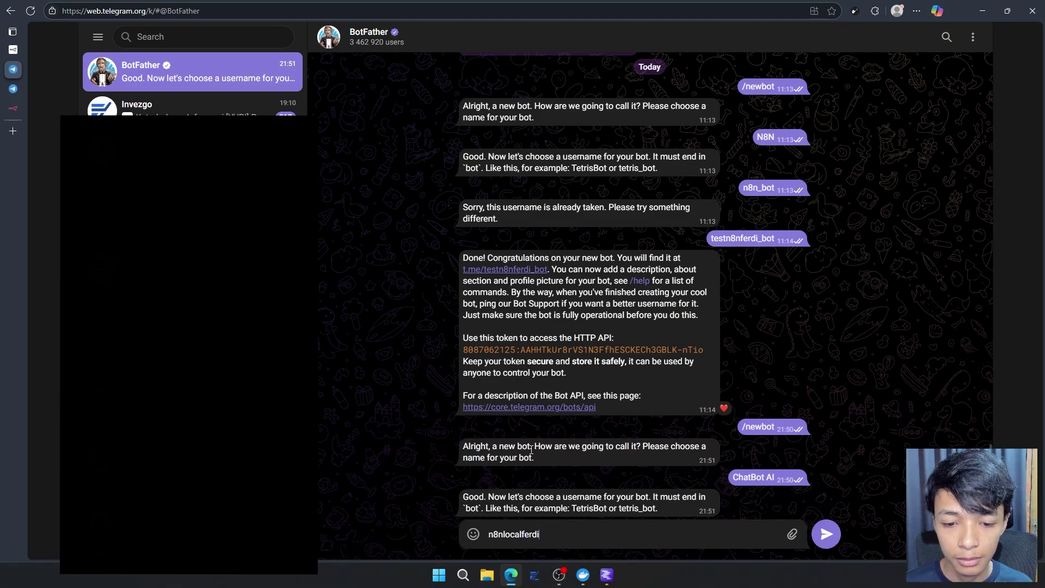
text(_bot)
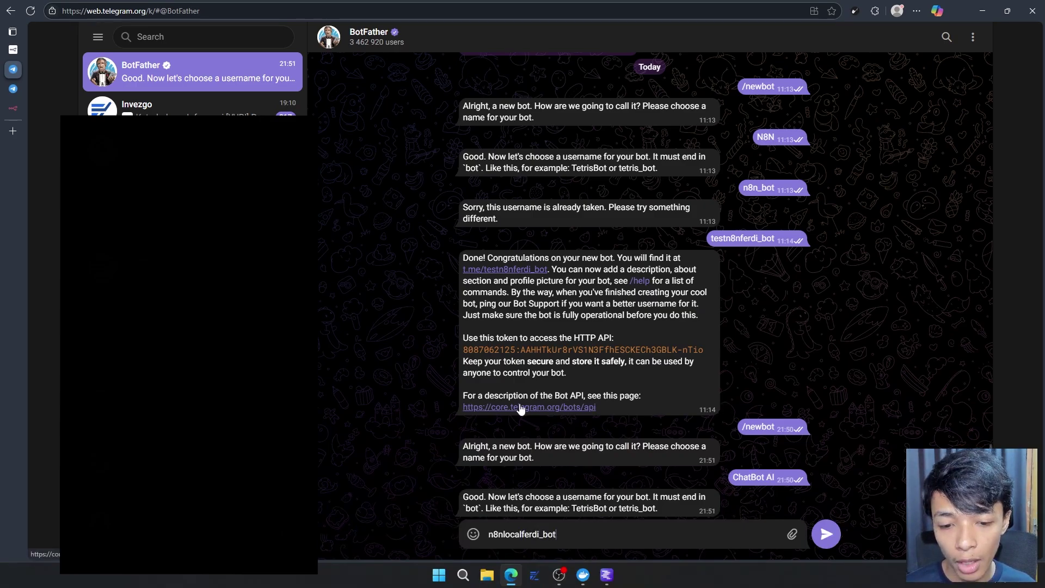
click(825, 534)
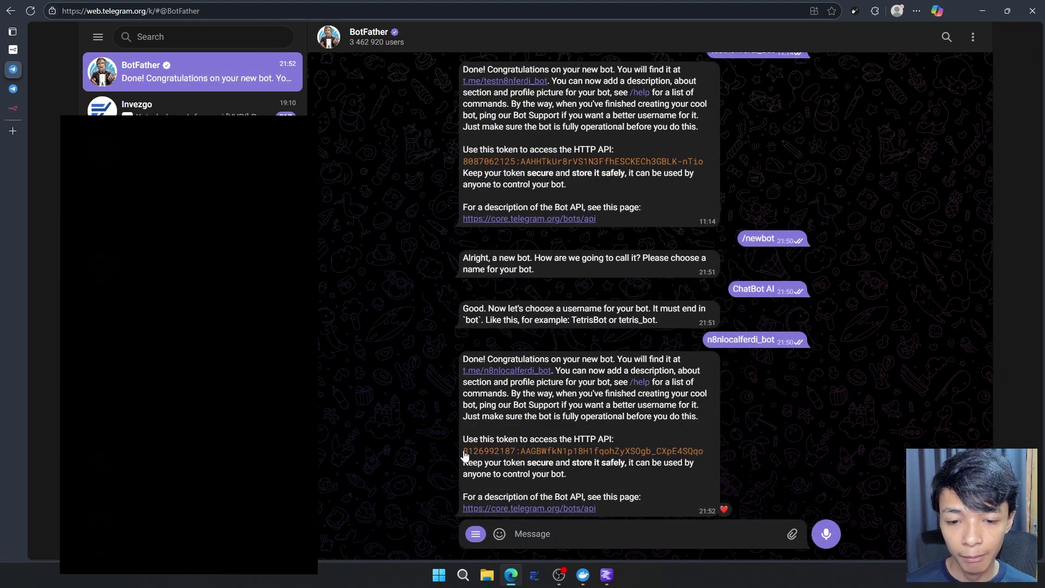
- Copy the new bot's HTTP API token and paste it into the Access Token field of the Telegram credential in n8n
click(494, 454)
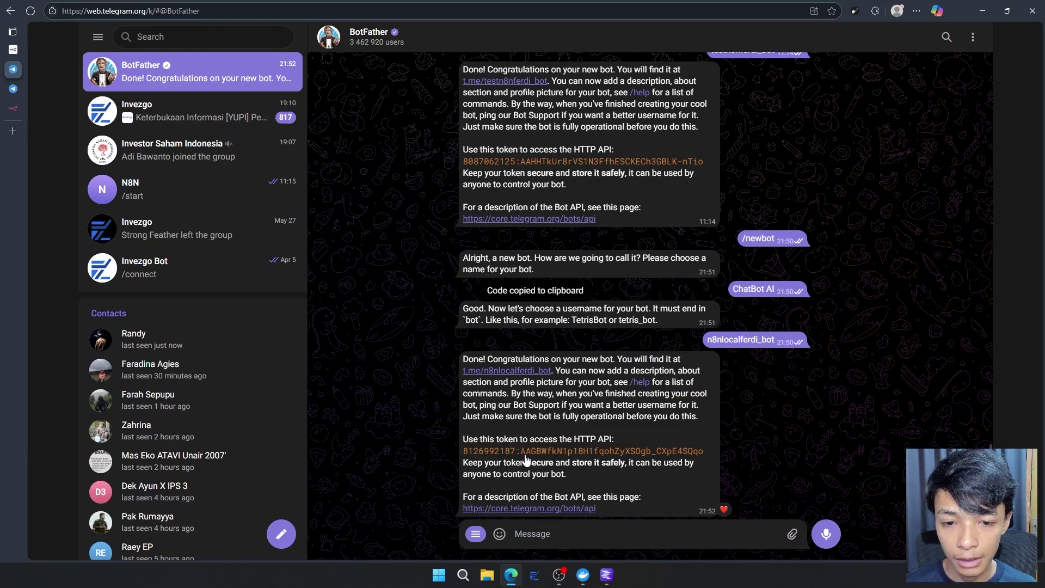
click(554, 453)
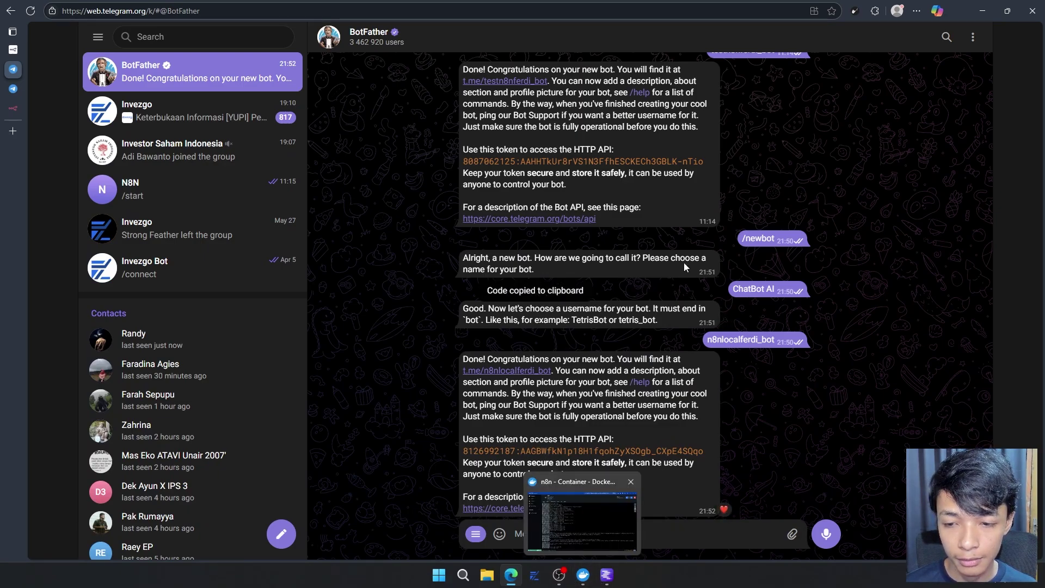
click(15, 113)
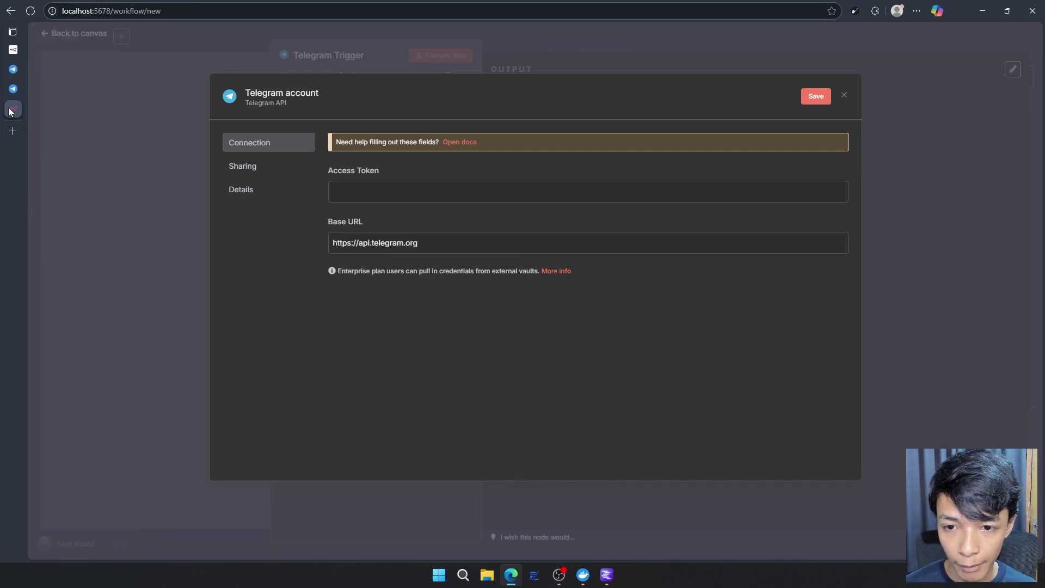
click(352, 191)
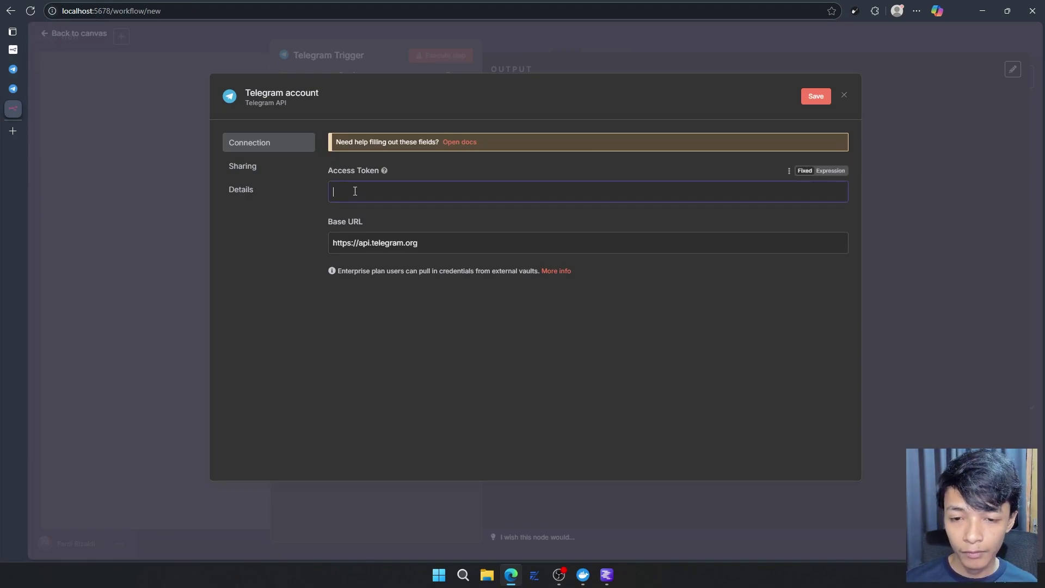
key(ctrl+v)
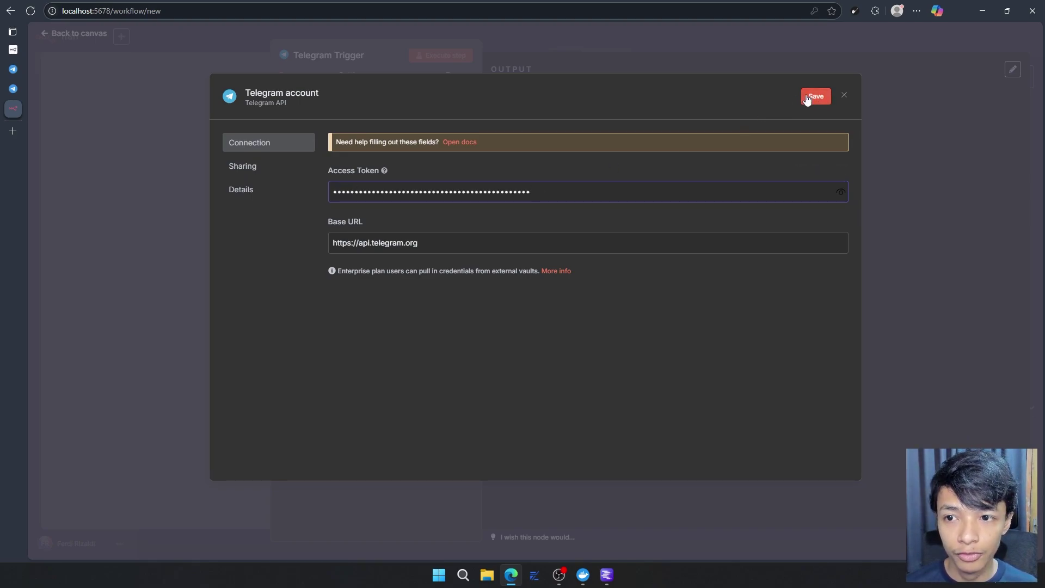
- Rename the Telegram credential as Telegram Test Chatbot
click(277, 93)
drag(339, 97, 186, 102)
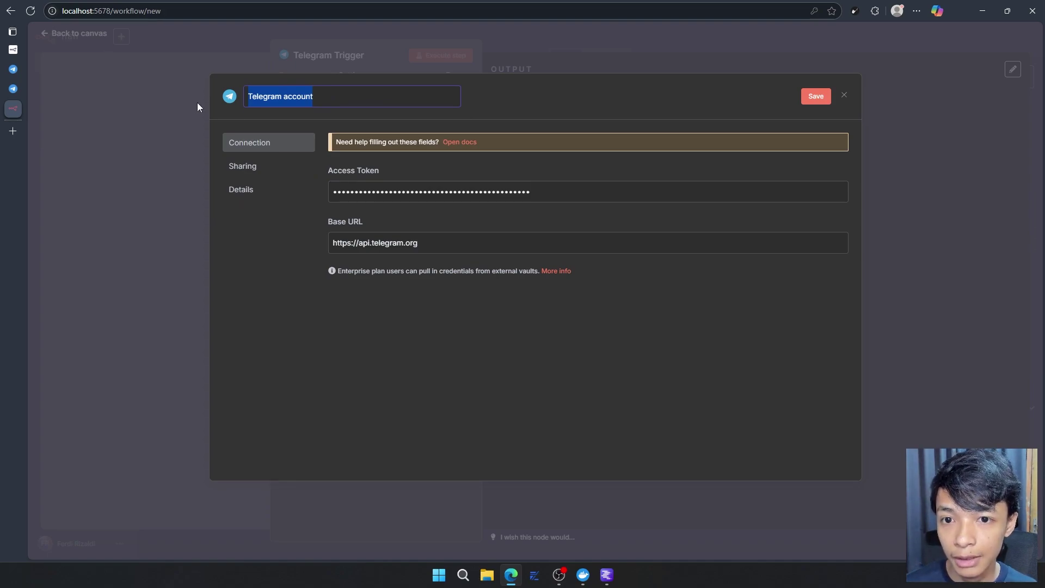
click(518, 96)
click(292, 98)
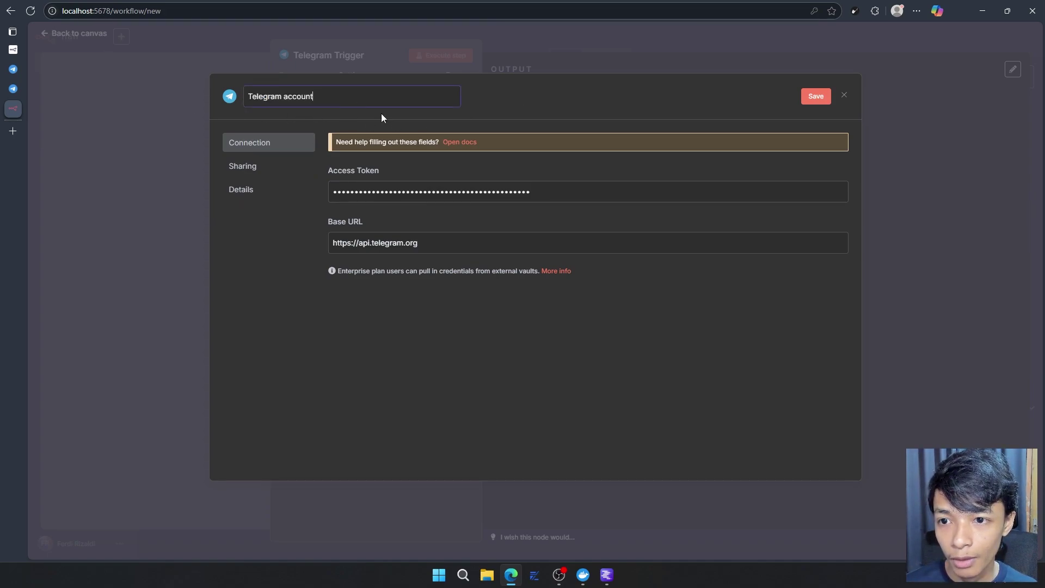
click(418, 114)
click(329, 97)
drag(332, 98, 194, 103)
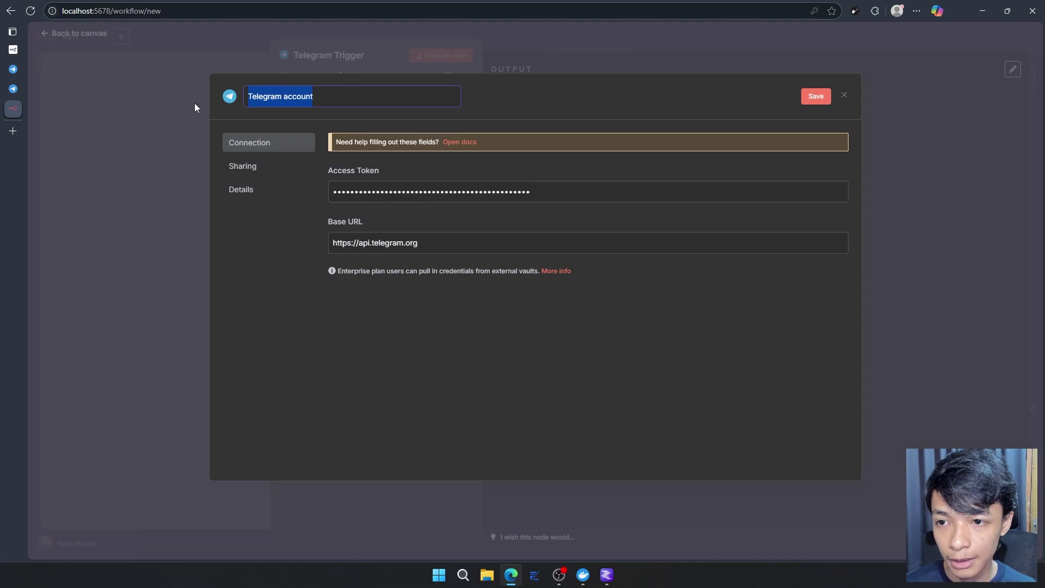
text(Telegr)
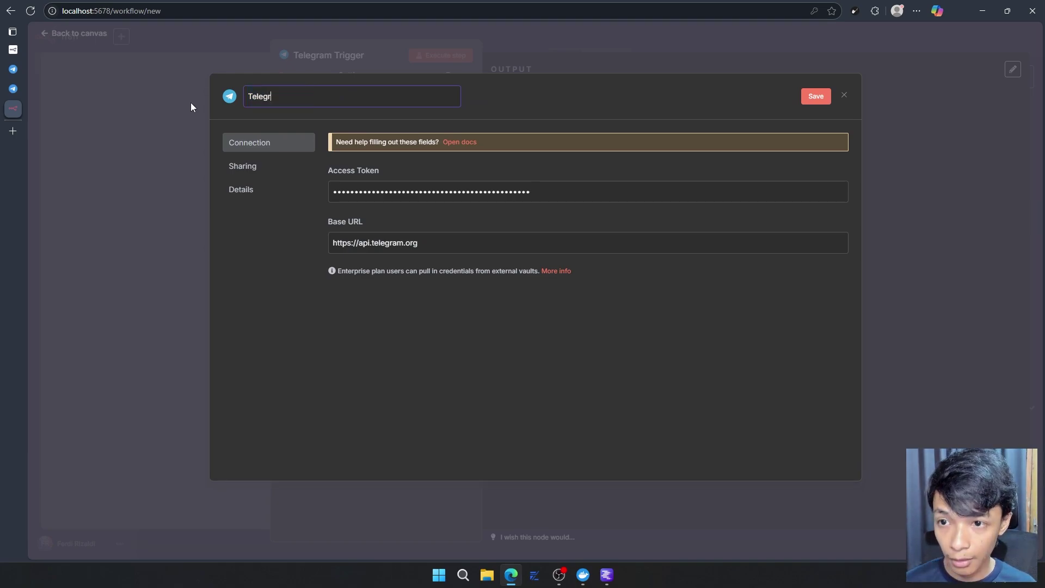
text(am Test)
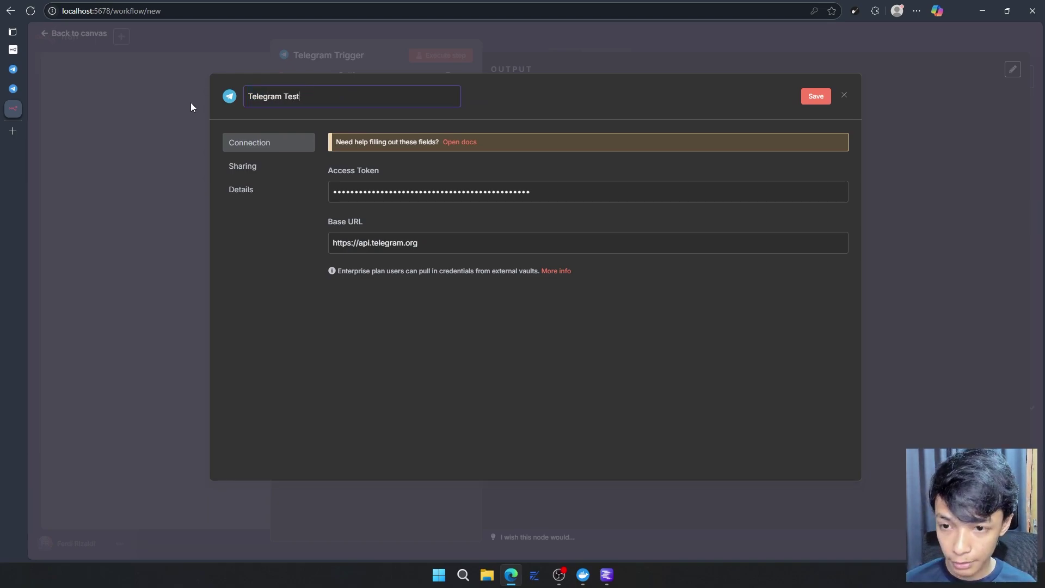
text( Chatb0)
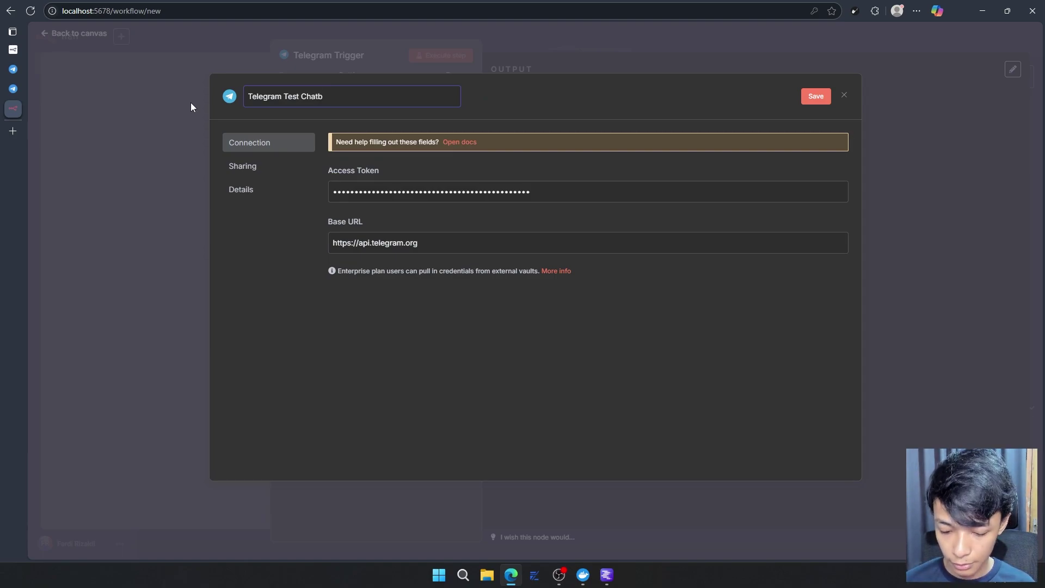
text(ot)
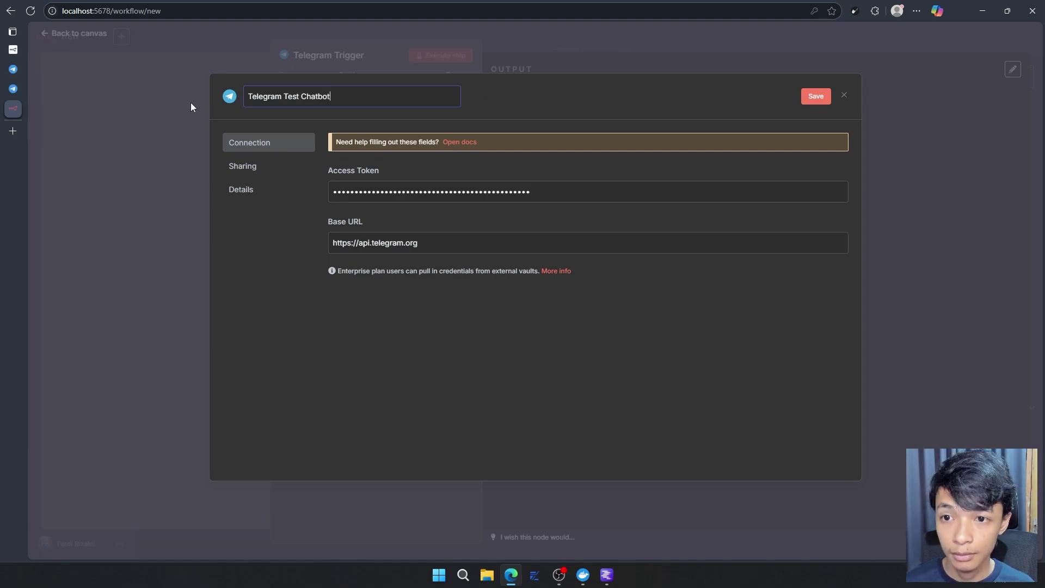
- Save the Telegram credential, dismiss the browser's offer to store the password, and close the credential dialog
click(814, 97)
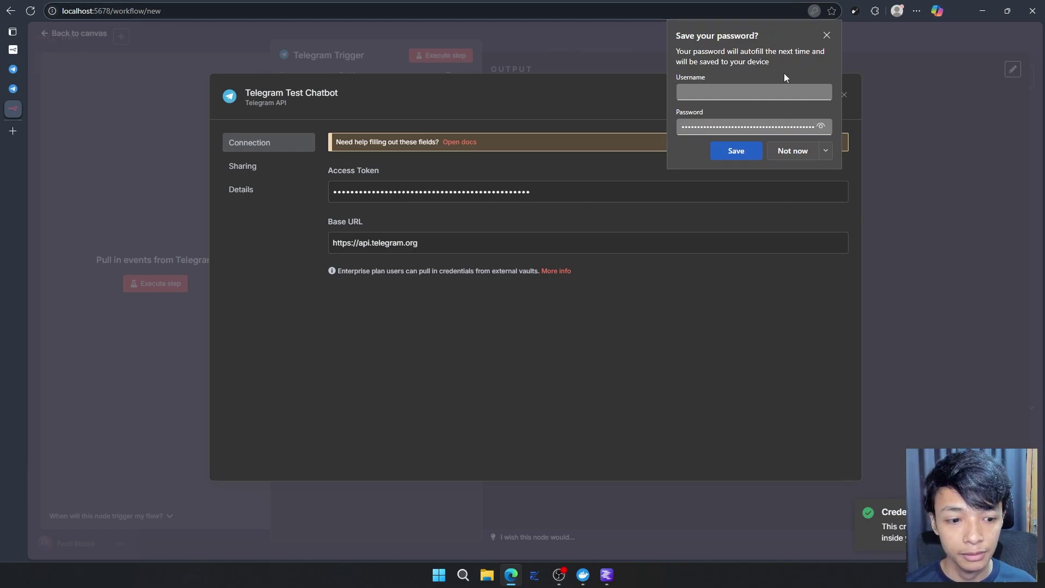
click(827, 35)
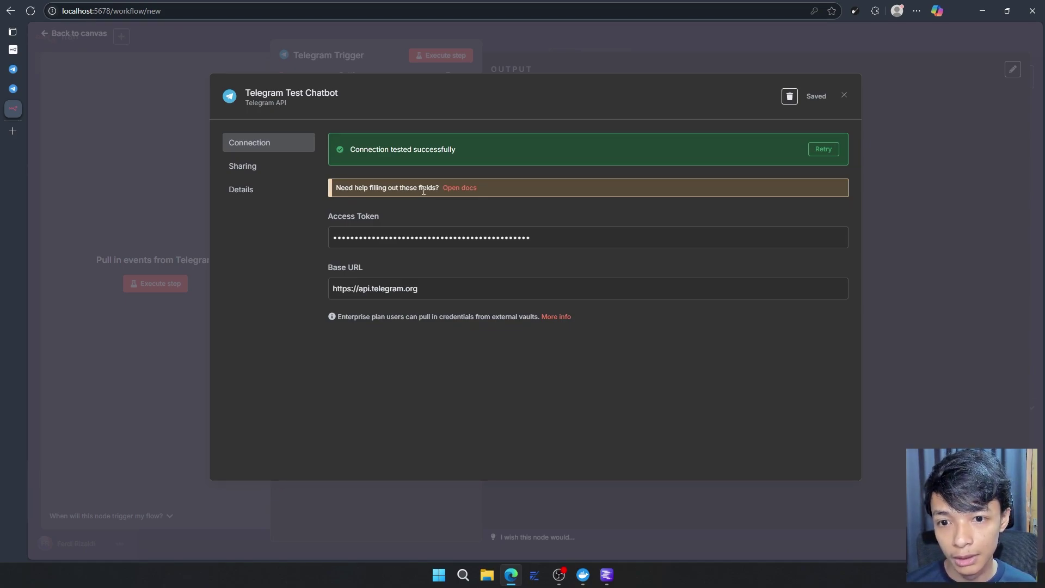
click(844, 96)
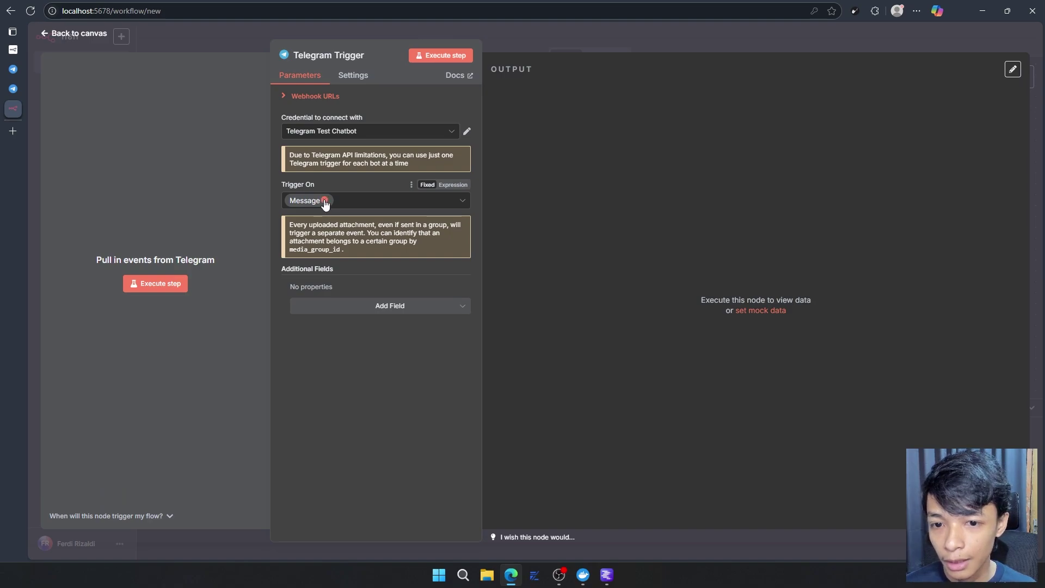
- Review the event types offered under Trigger On for the Telegram Trigger, keeping Message selected
click(352, 201)
scroll(369, 294, down, 2)
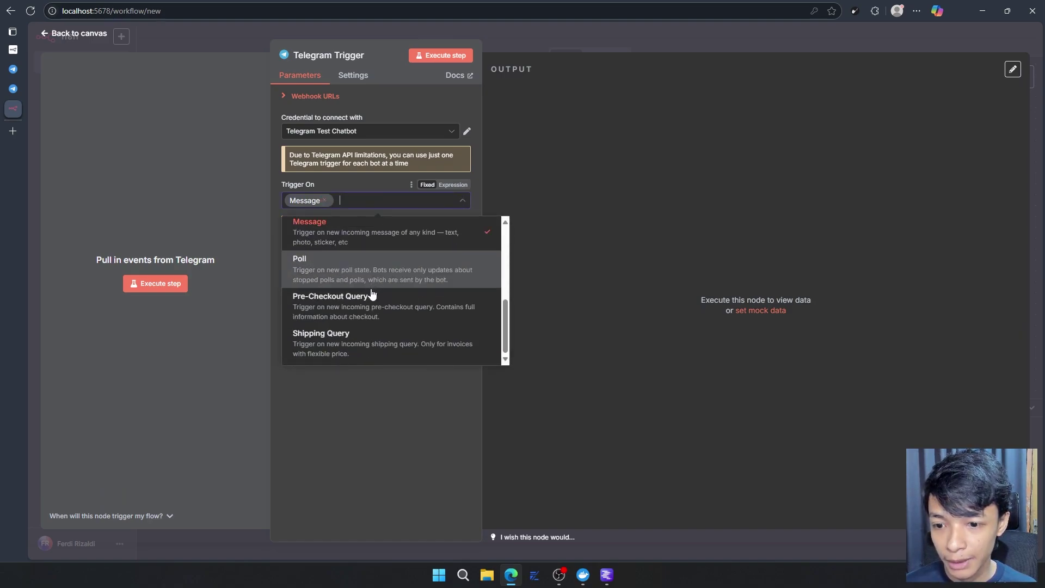
scroll(379, 285, up, 5)
scroll(354, 305, down, 4)
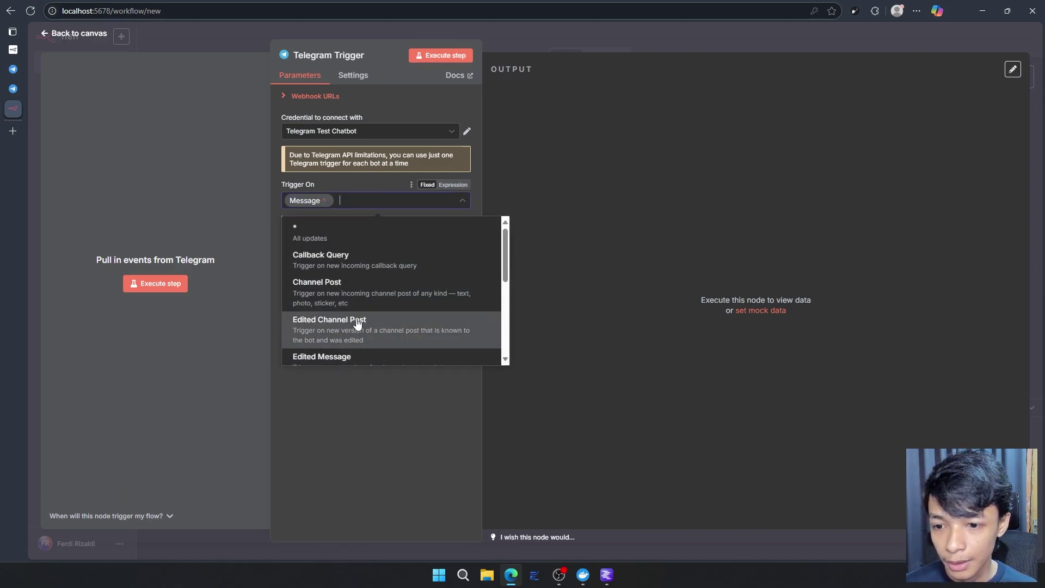
click(364, 385)
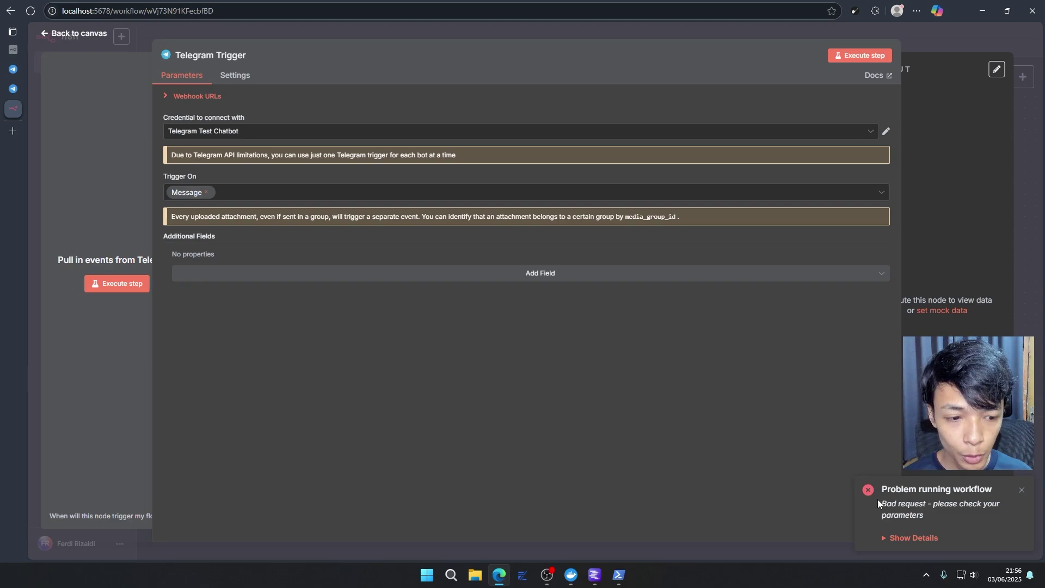
- Expand the details of the workflow run error and read the reason given for the Telegram Trigger's failure
click(914, 537)
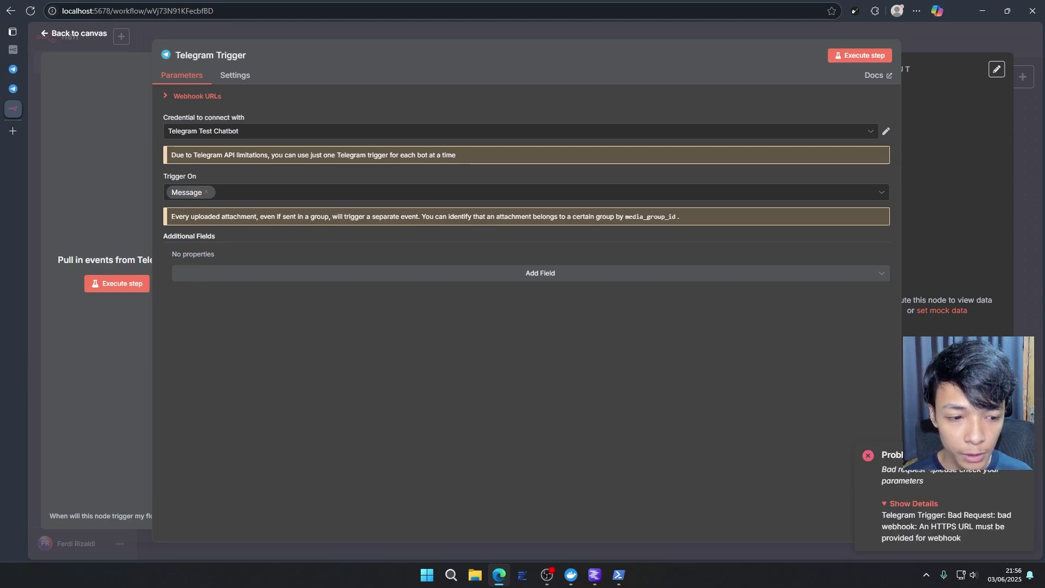
drag(933, 471, 949, 483)
click(931, 485)
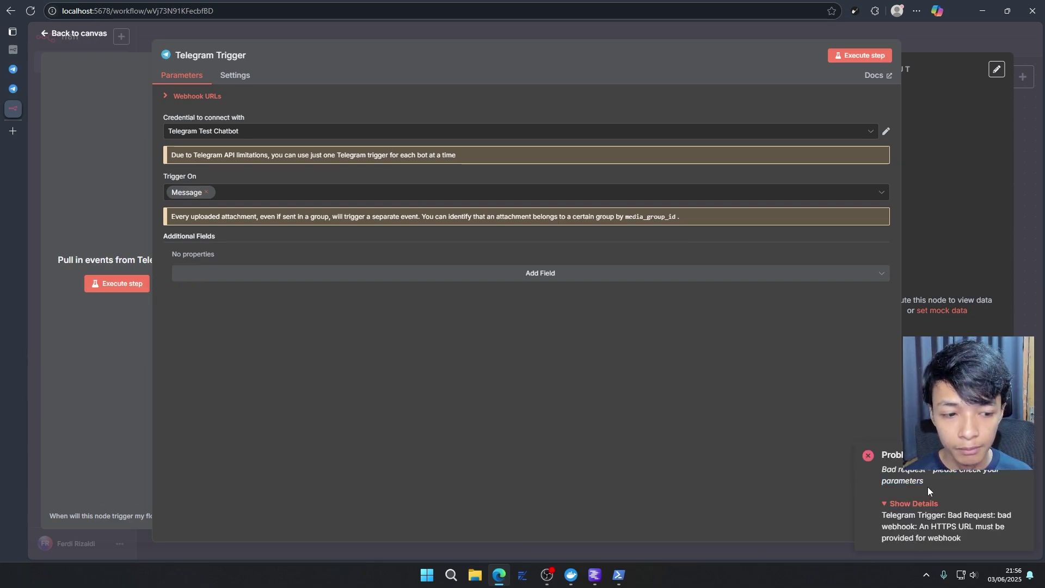
drag(948, 517, 968, 539)
click(951, 528)
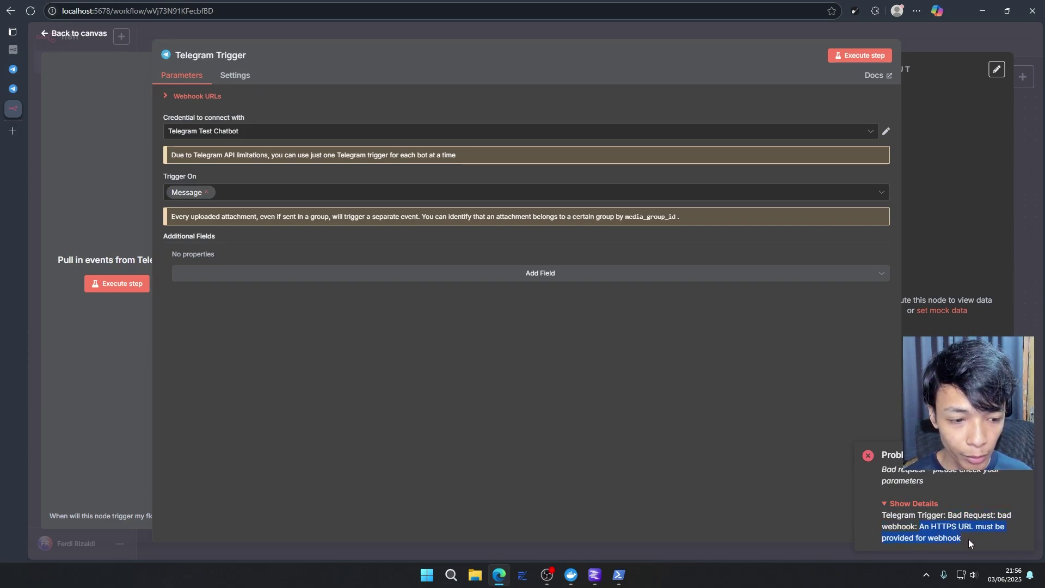
click(970, 540)
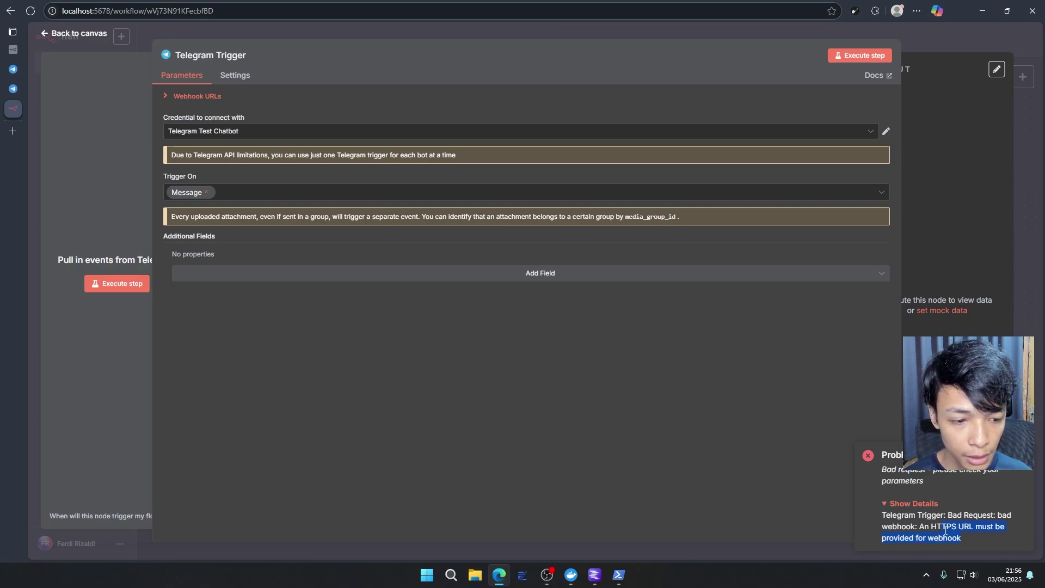
drag(970, 540, 932, 528)
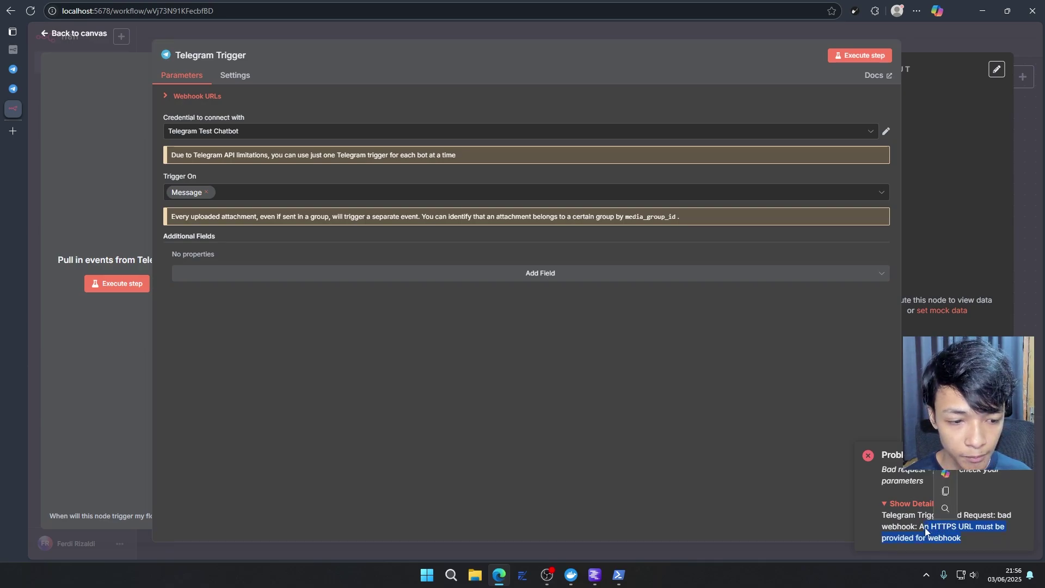
click(920, 527)
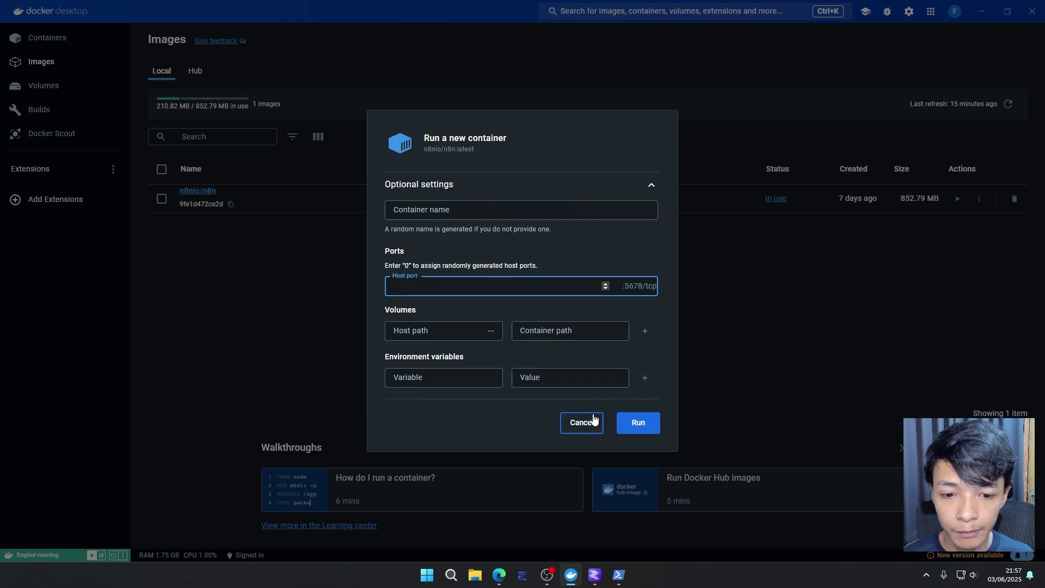
- In Docker Desktop, reopen the run settings for a new container from the n8nio/n8n image and set the host port to 5678
click(591, 422)
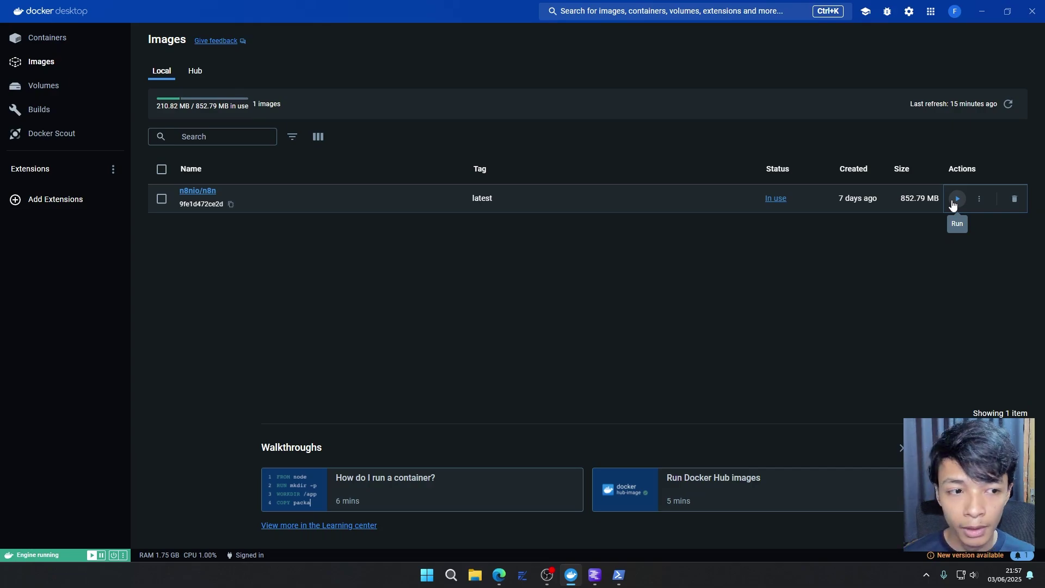
click(953, 205)
click(625, 283)
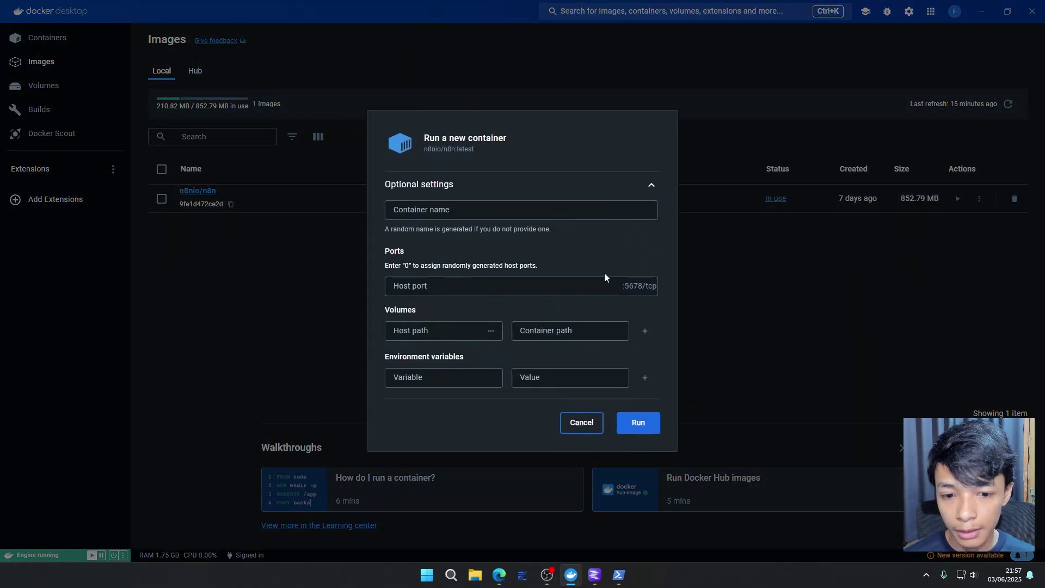
click(532, 282)
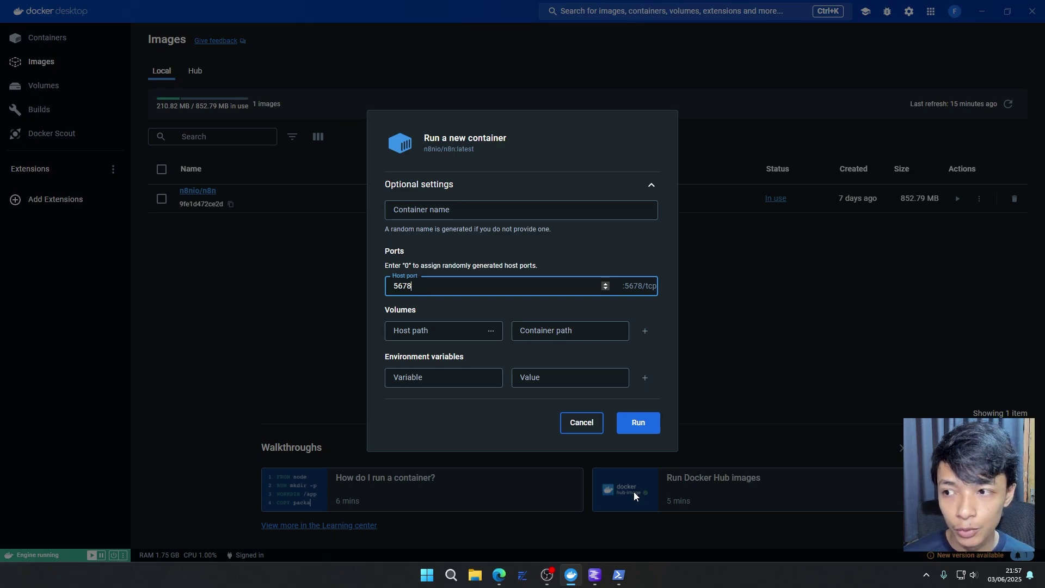
- Switch to PowerShell, start a tunnel with ngrok http 5678 and copy its HTTPS forwarding URL
click(619, 575)
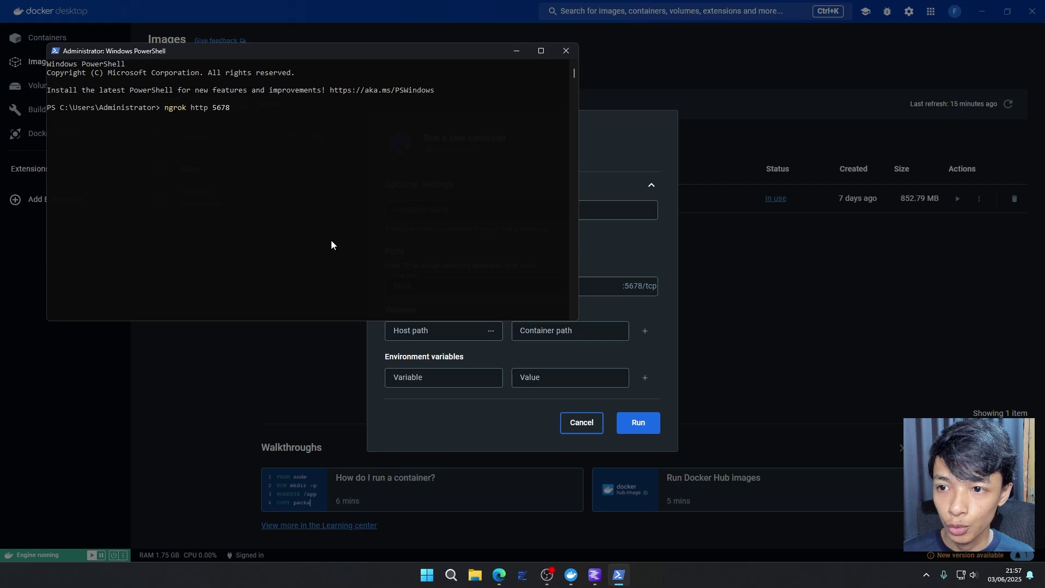
key(Return)
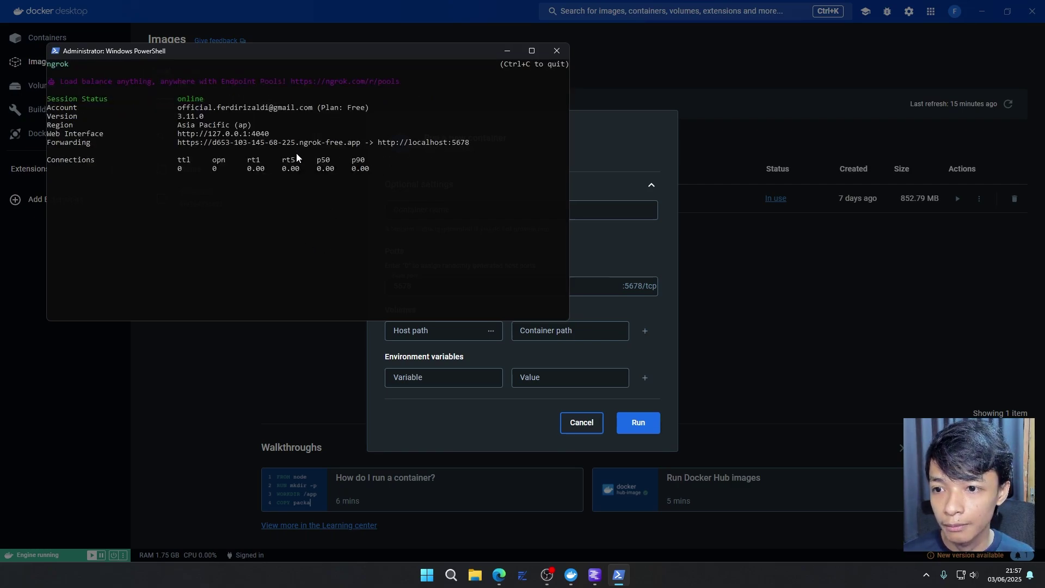
drag(178, 152, 359, 154)
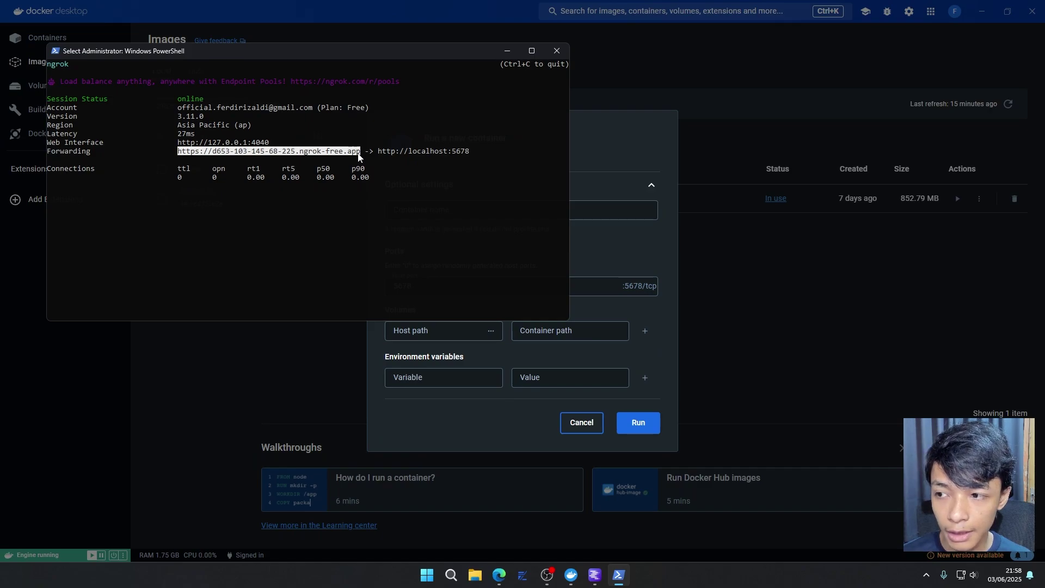
key(ctrl+c)
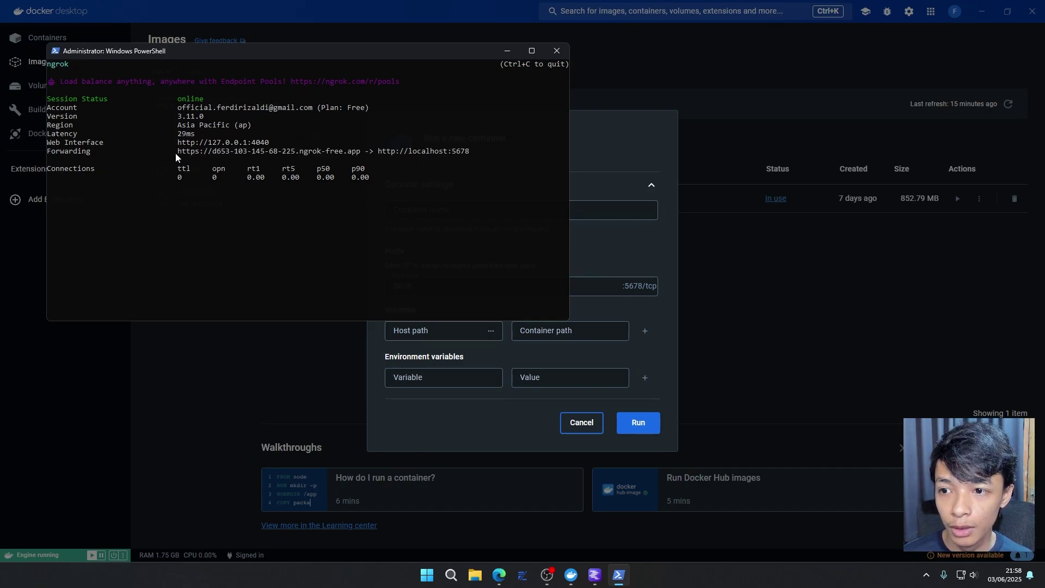
drag(176, 153, 359, 154)
key(ctrl+c)
- Add the environment variable WEBHOOK_URL with the copied ngrok URL as its value, and run the new n8n container
click(484, 375)
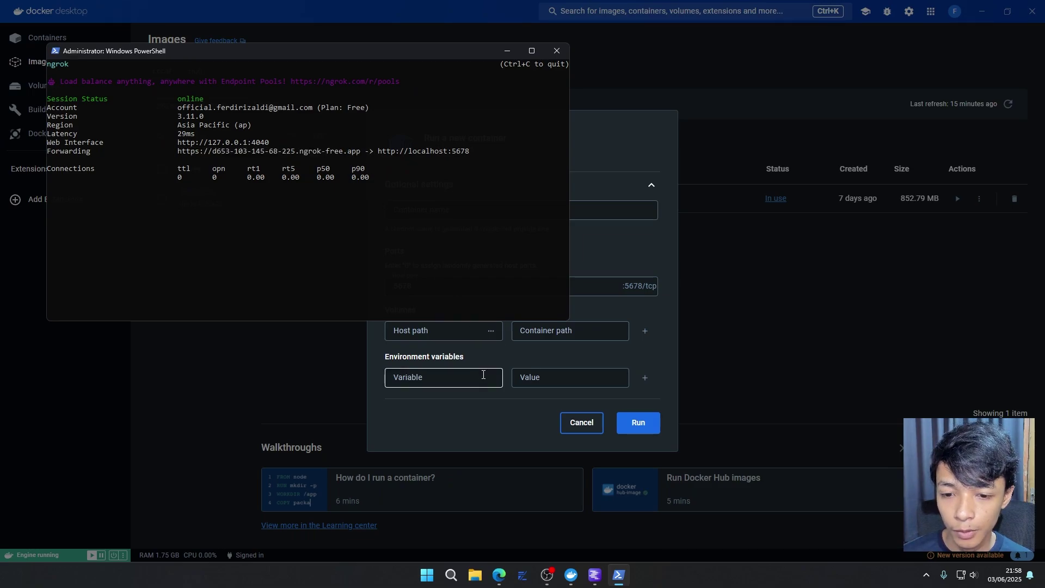
key(ctrl+v)
key(ctrl+z)
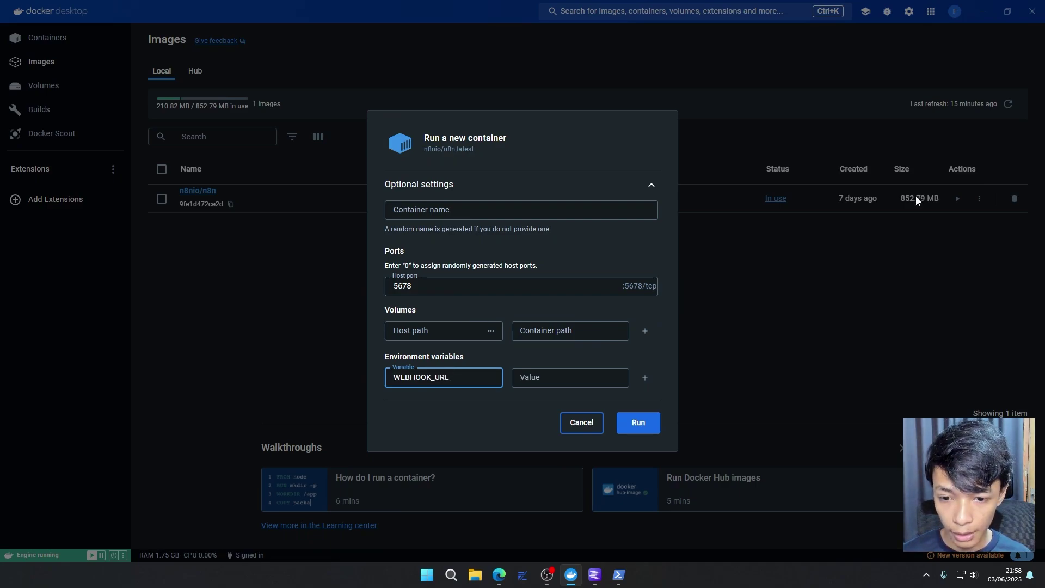
click(418, 357)
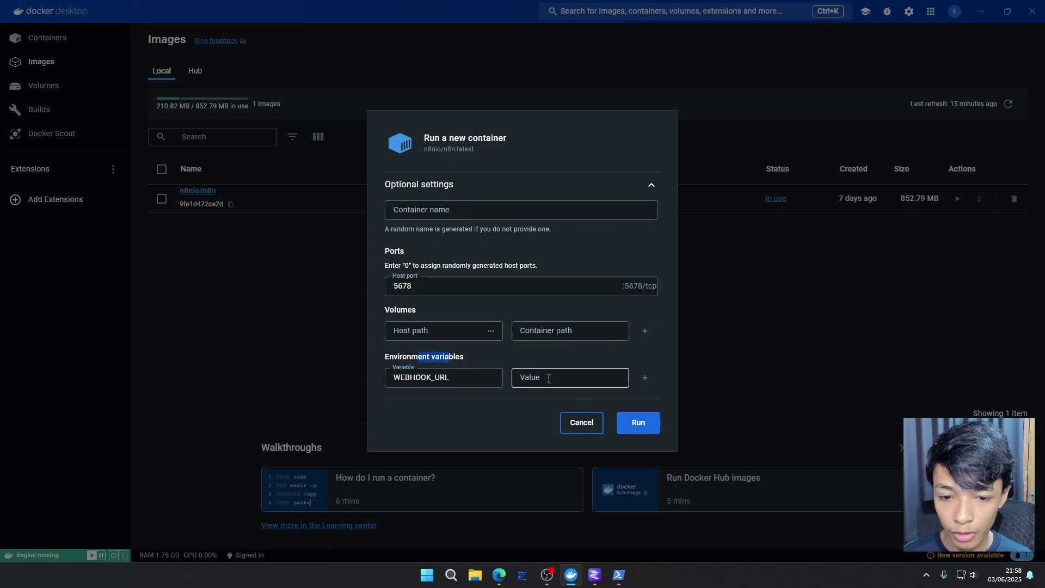
click(550, 378)
key(ctrl+v)
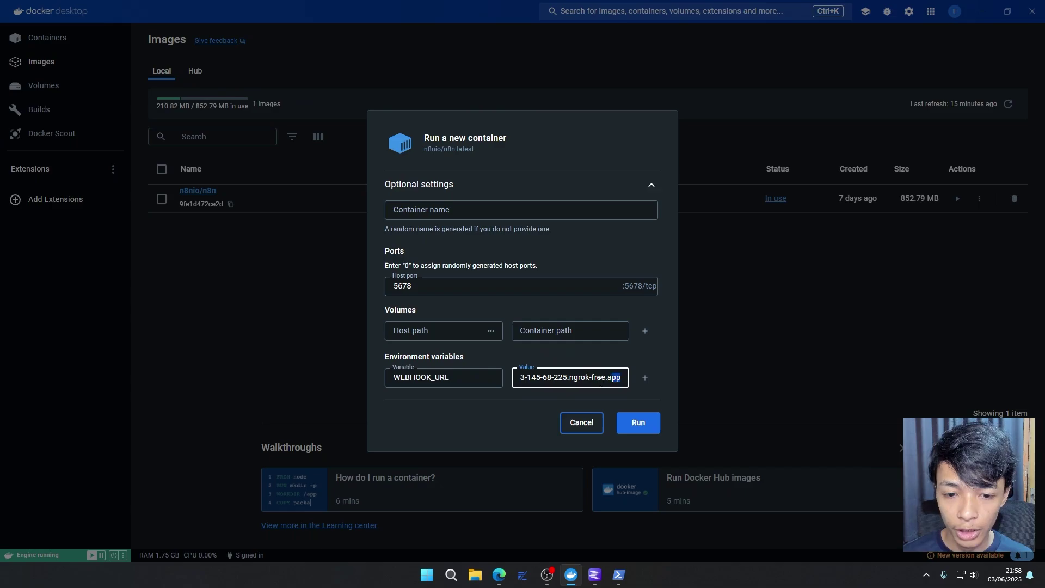
click(631, 423)
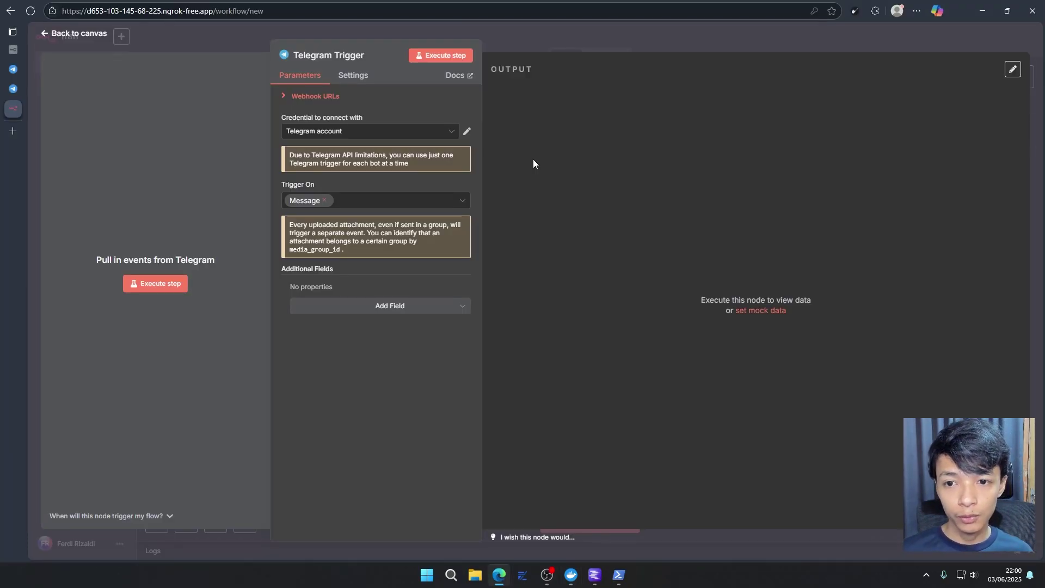
- Execute the Telegram Trigger to listen for a test event, open the new ChatBot AI bot from BotFather's link in Telegram and start it
click(455, 57)
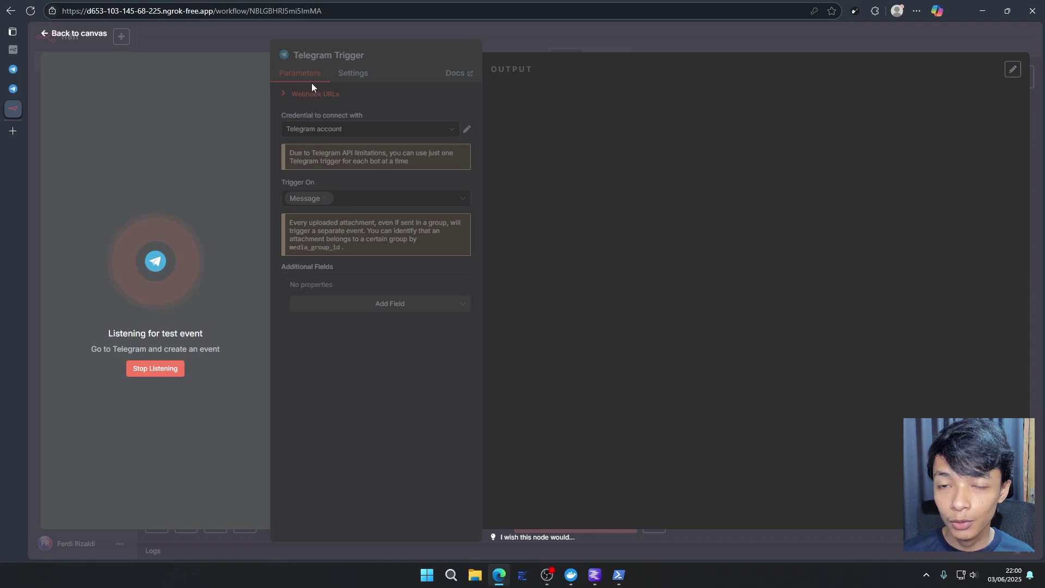
click(18, 70)
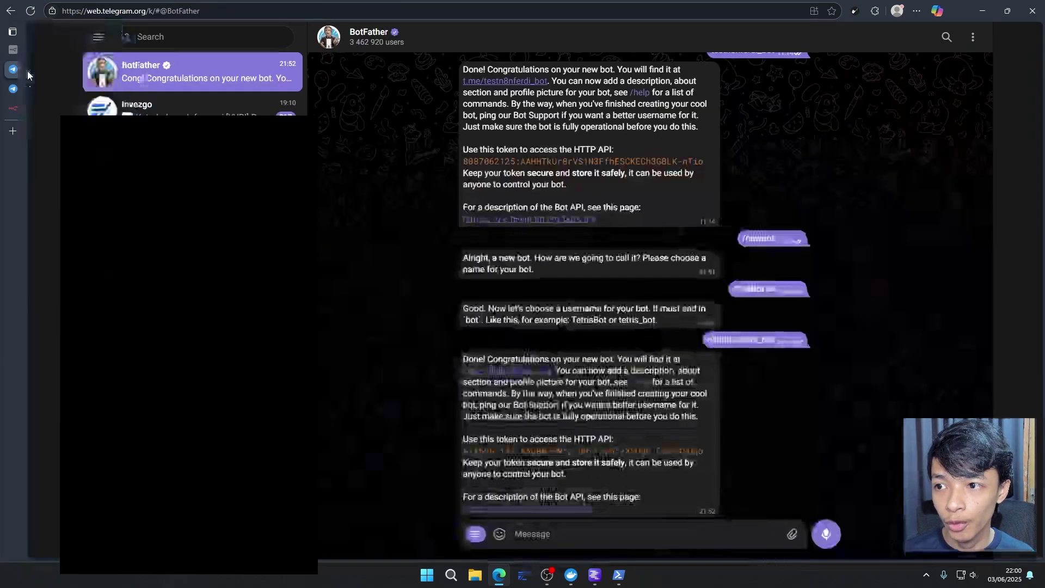
double_click(609, 438)
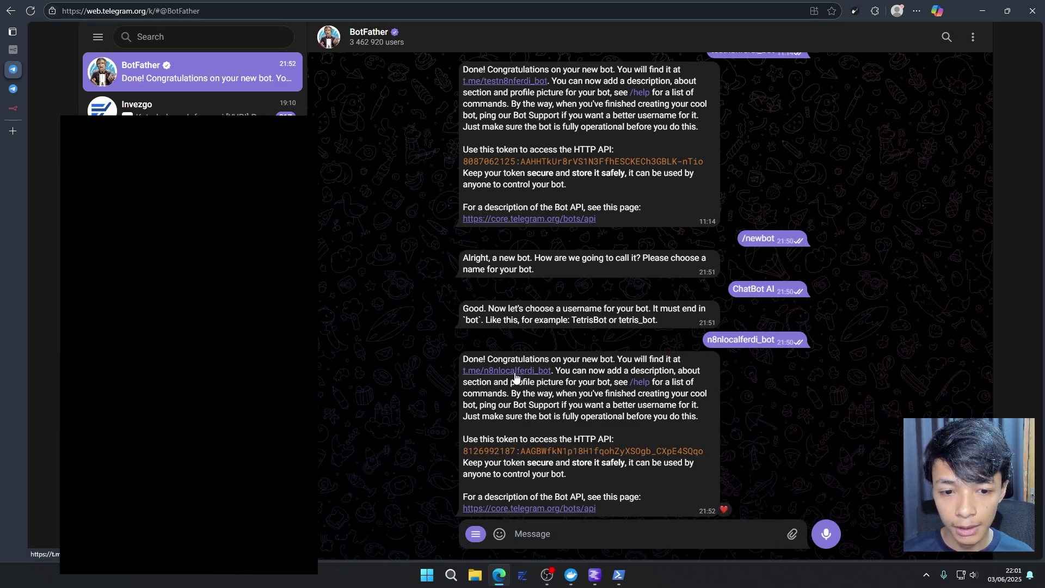
drag(617, 363, 679, 364)
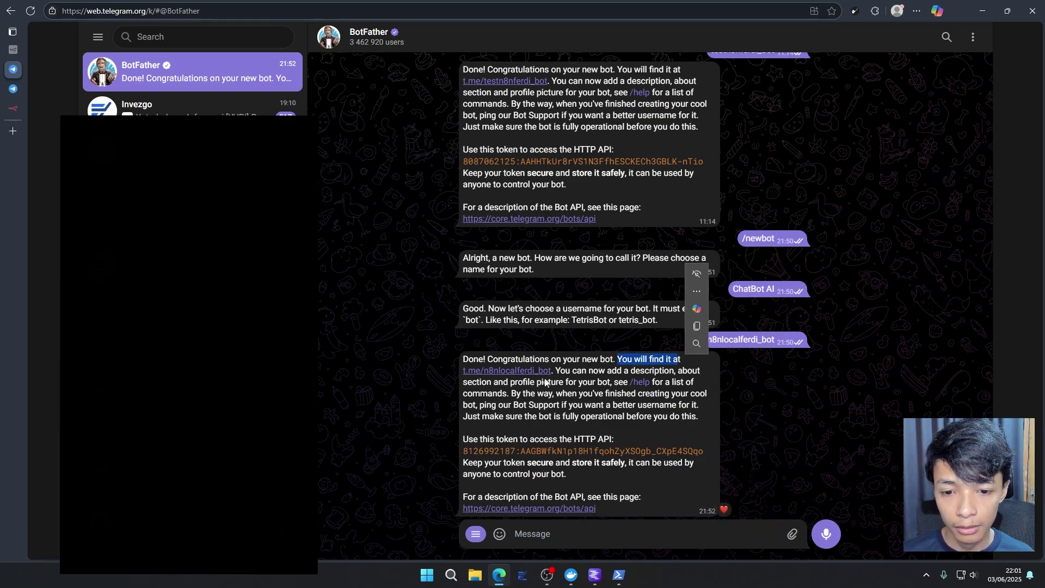
drag(505, 375, 511, 405)
click(503, 395)
click(507, 372)
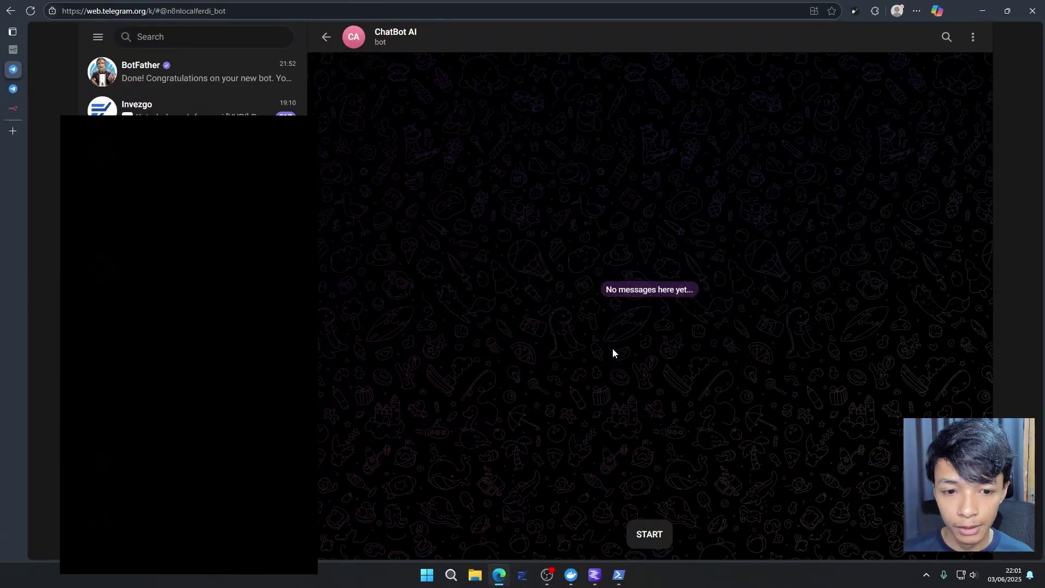
click(650, 534)
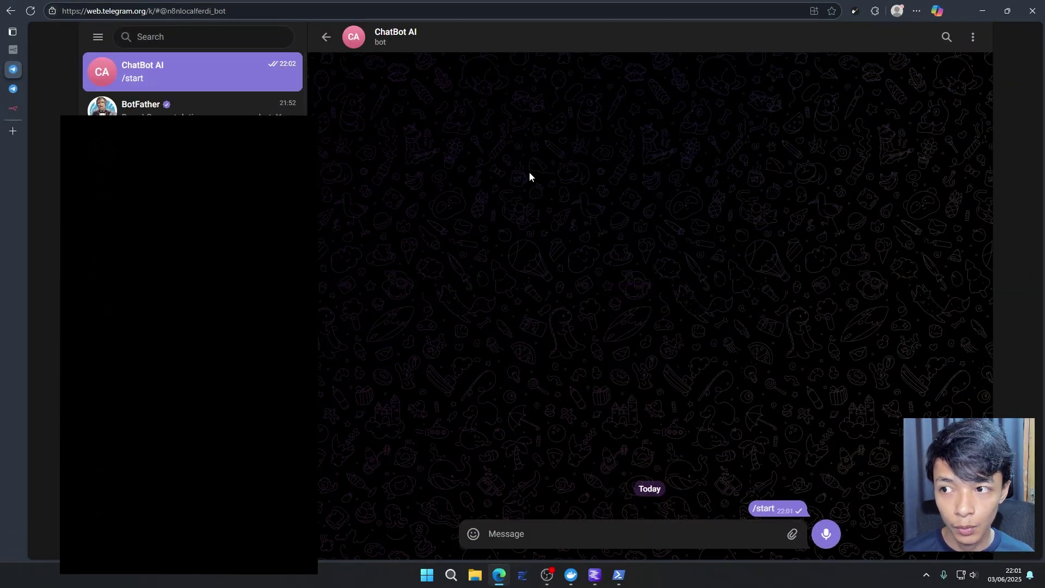
- Return to n8n, check the Telegram Trigger's output for the start message and go back to the workflow canvas
click(19, 112)
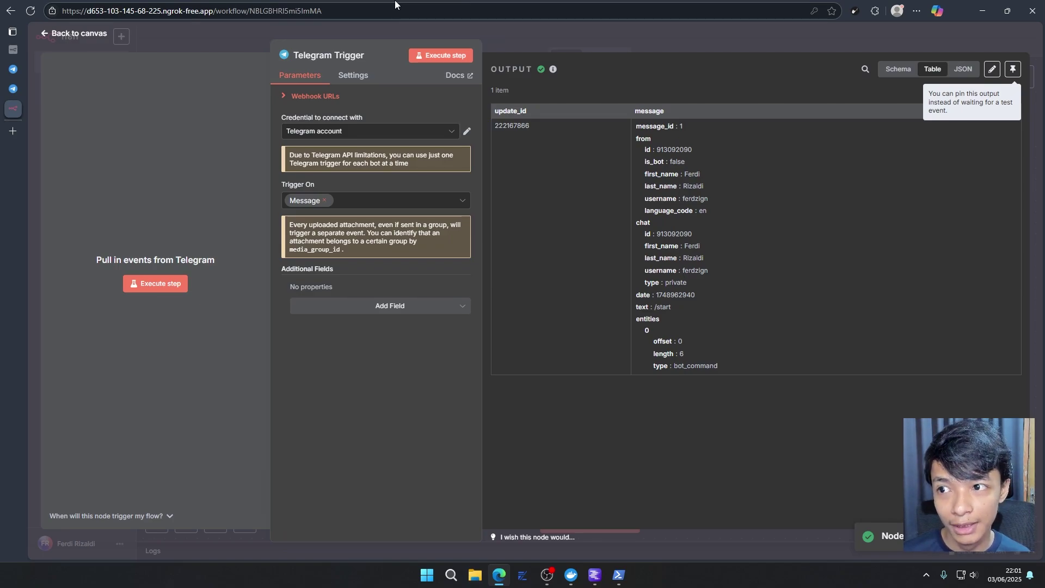
click(85, 34)
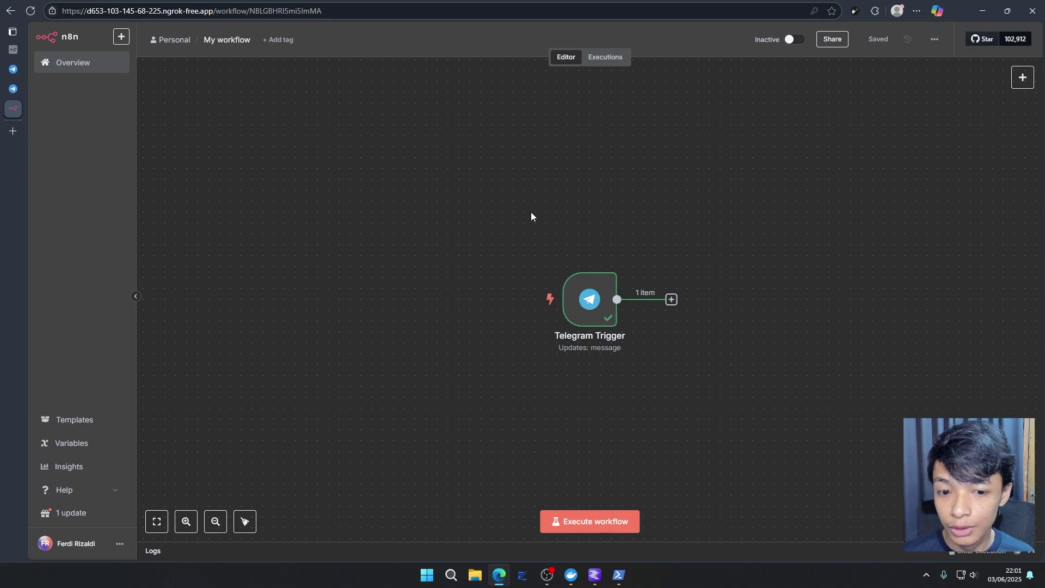
drag(490, 179, 784, 391)
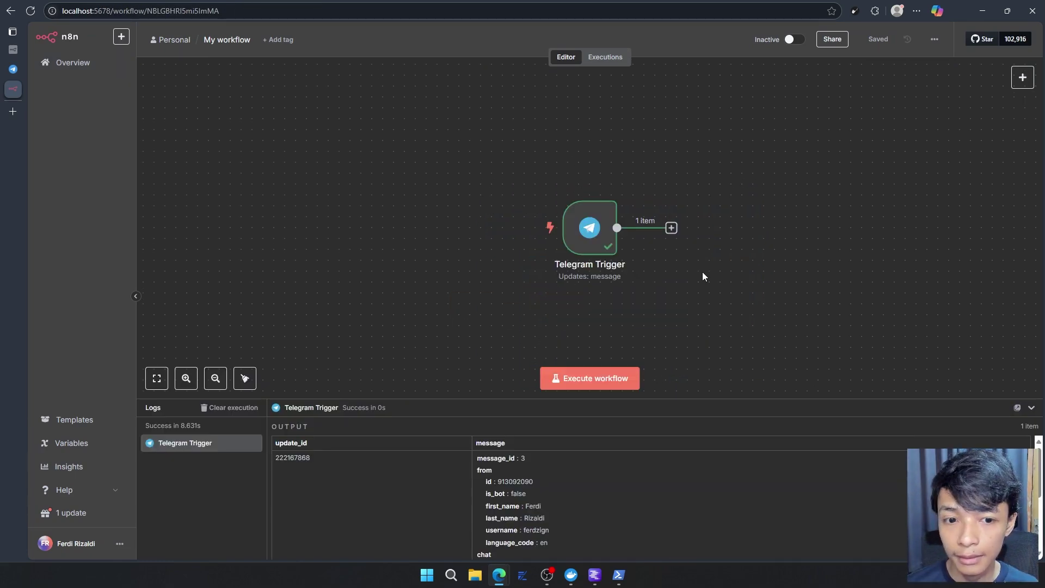
- Add an AI Agent node after the Telegram Trigger
click(671, 229)
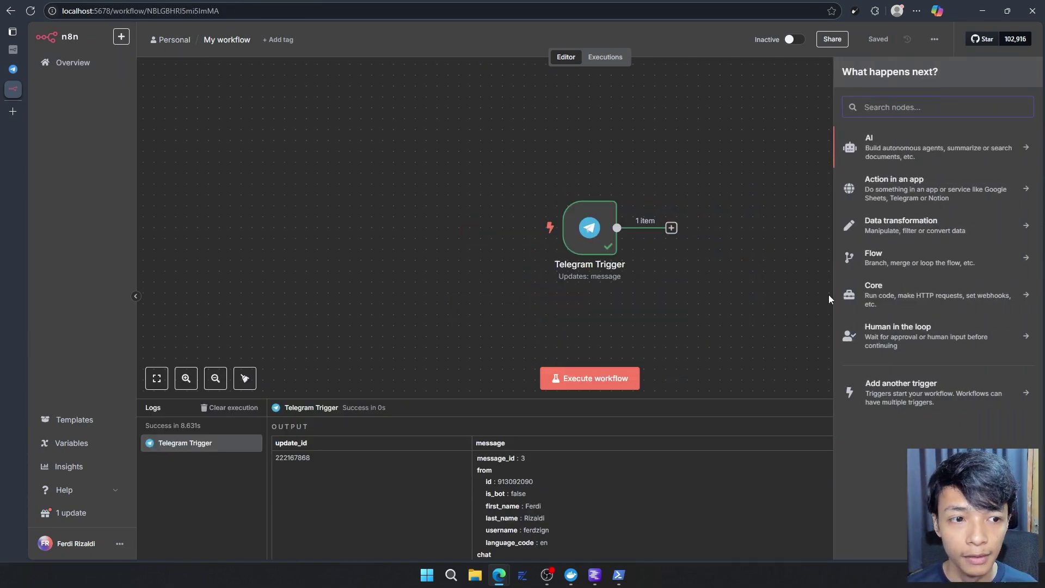
click(894, 158)
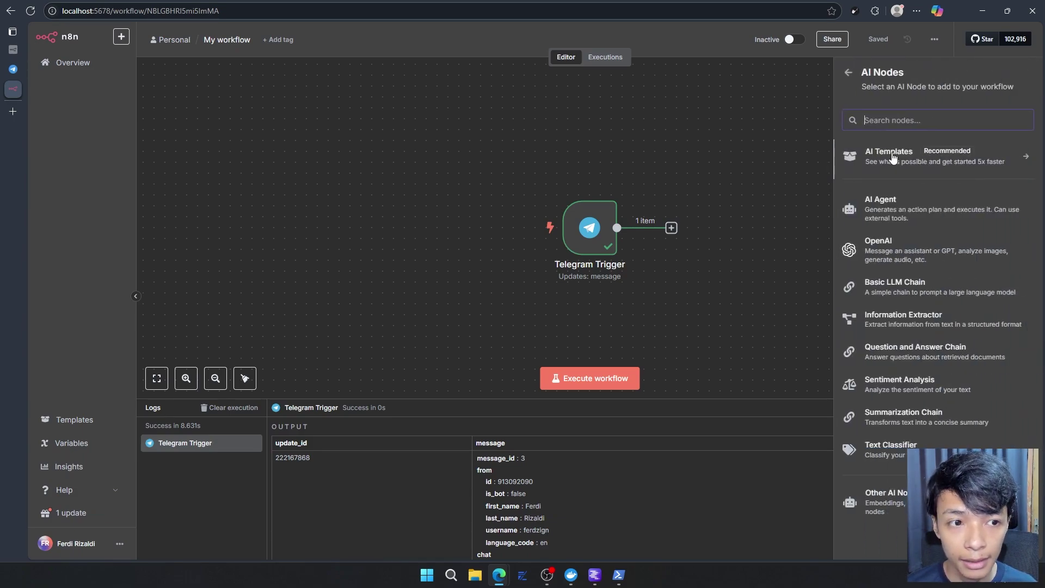
click(925, 214)
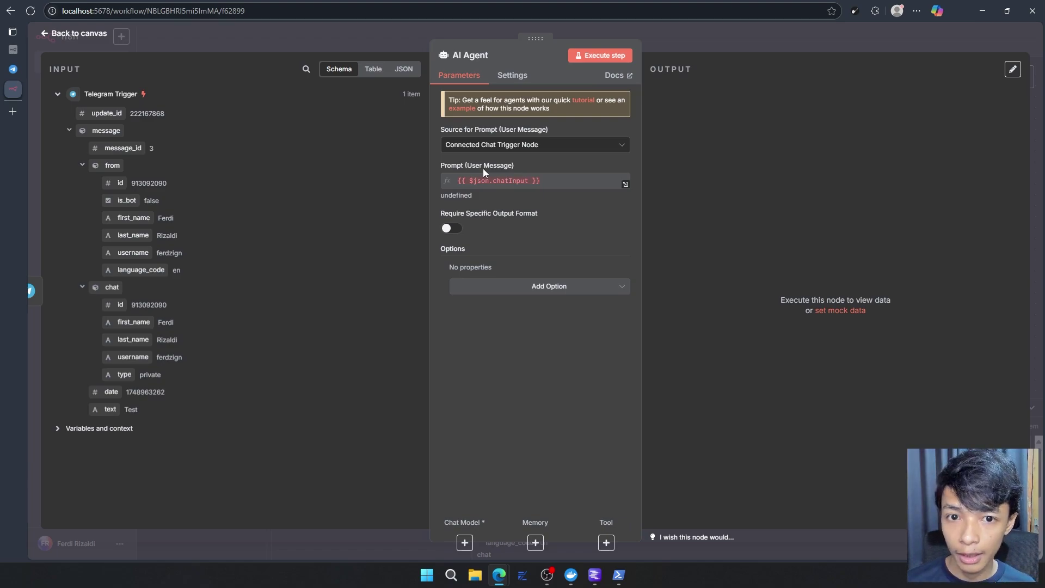
- Set the AI Agent's prompt source to Define below and map the Telegram message text, {{ $json.message.text }}, as the user message
click(522, 145)
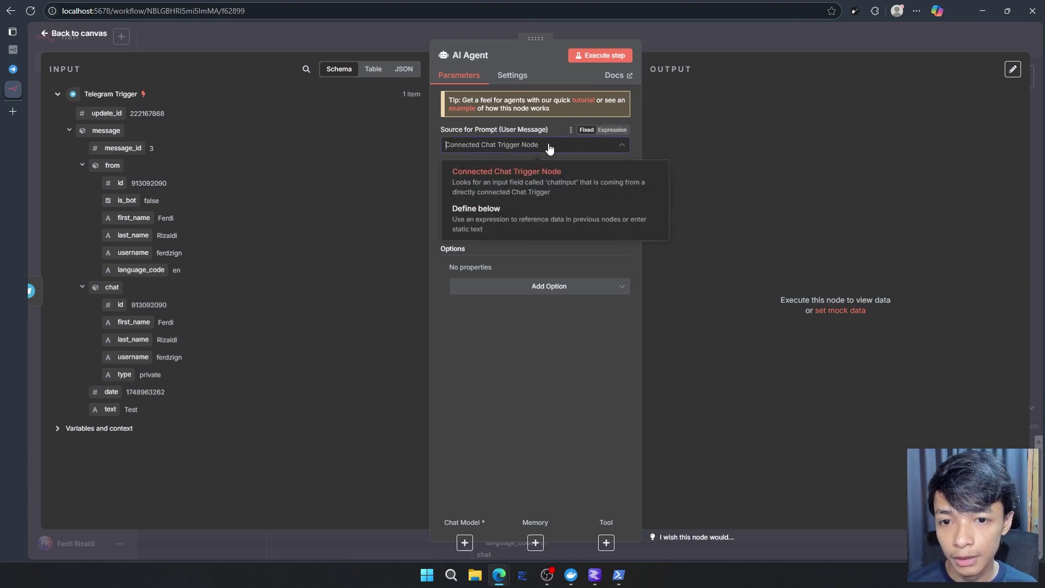
click(482, 216)
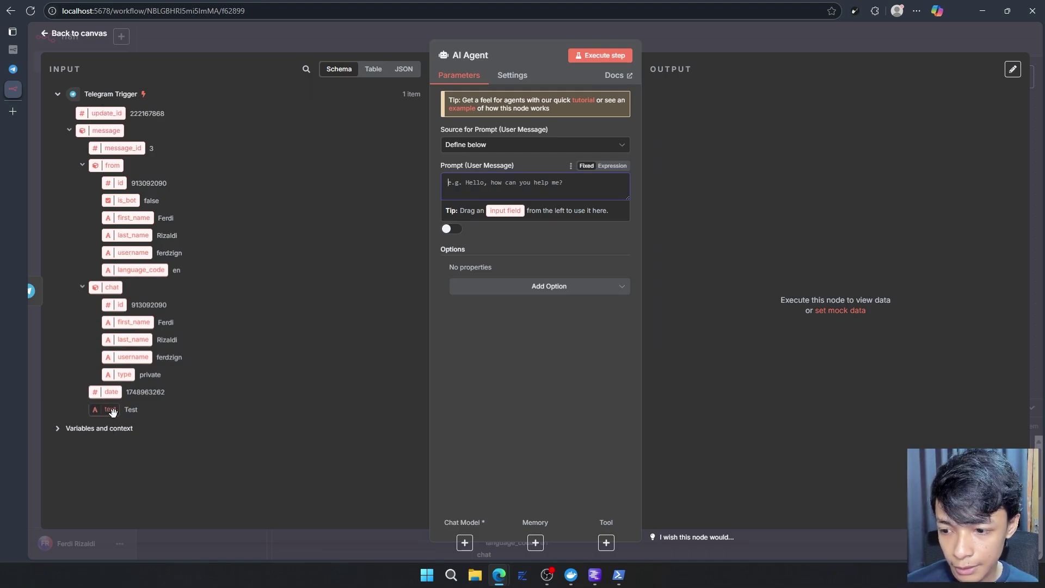
drag(113, 411, 563, 190)
click(554, 249)
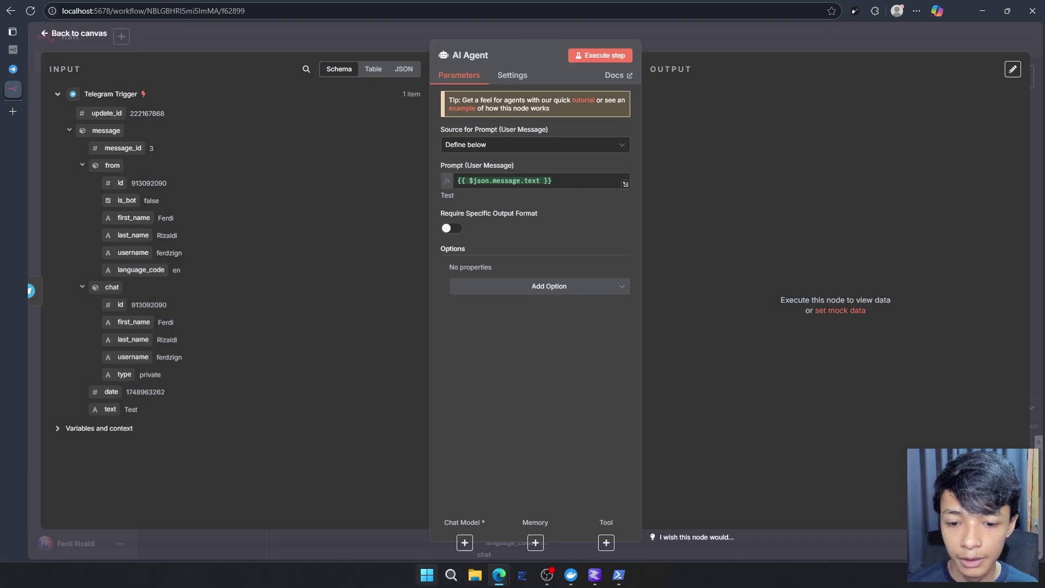
- Attach an OpenAI Chat Model to the AI Agent and create a new credential for it
click(464, 543)
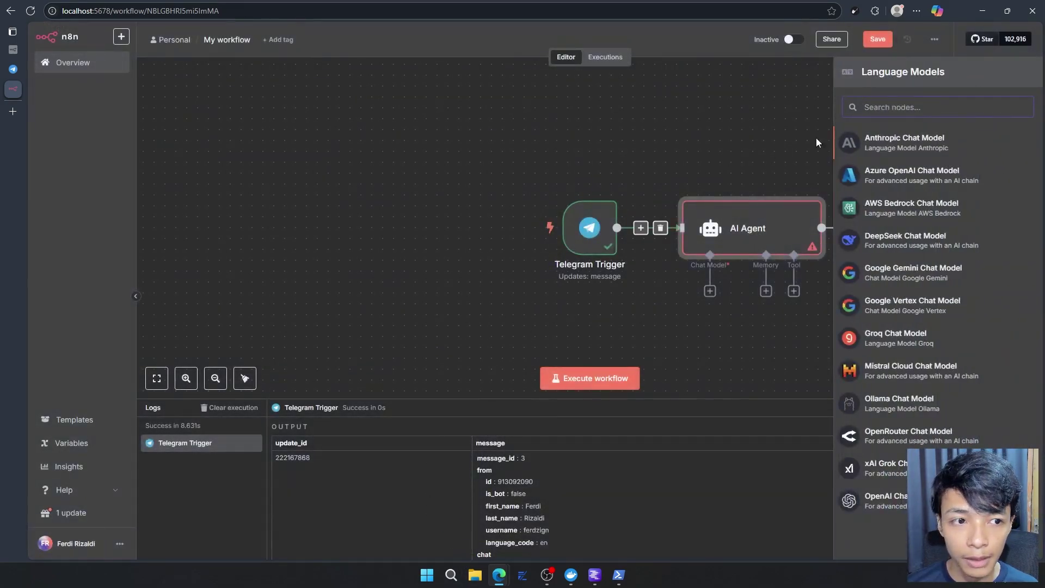
click(888, 501)
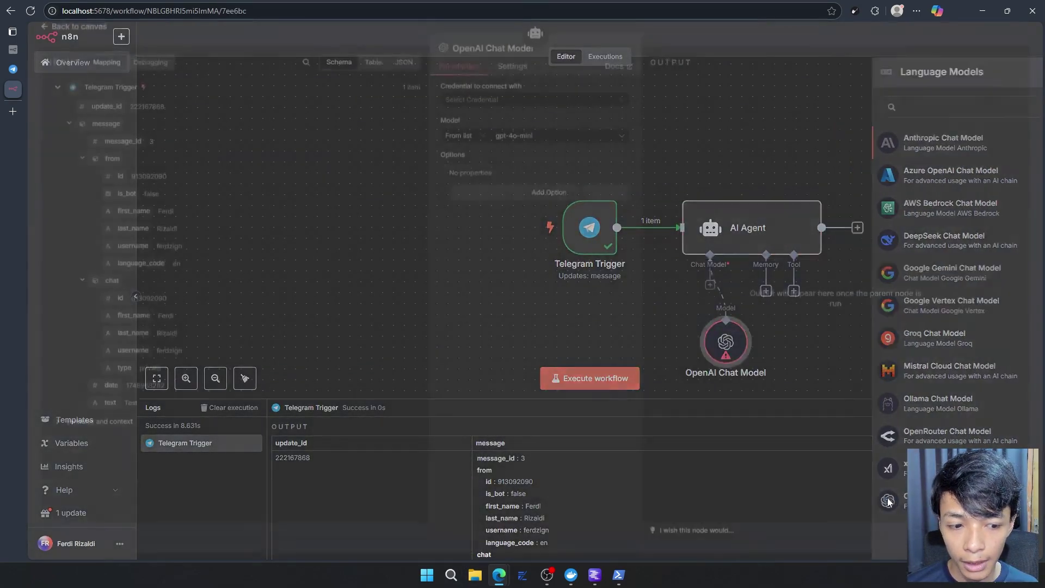
click(532, 107)
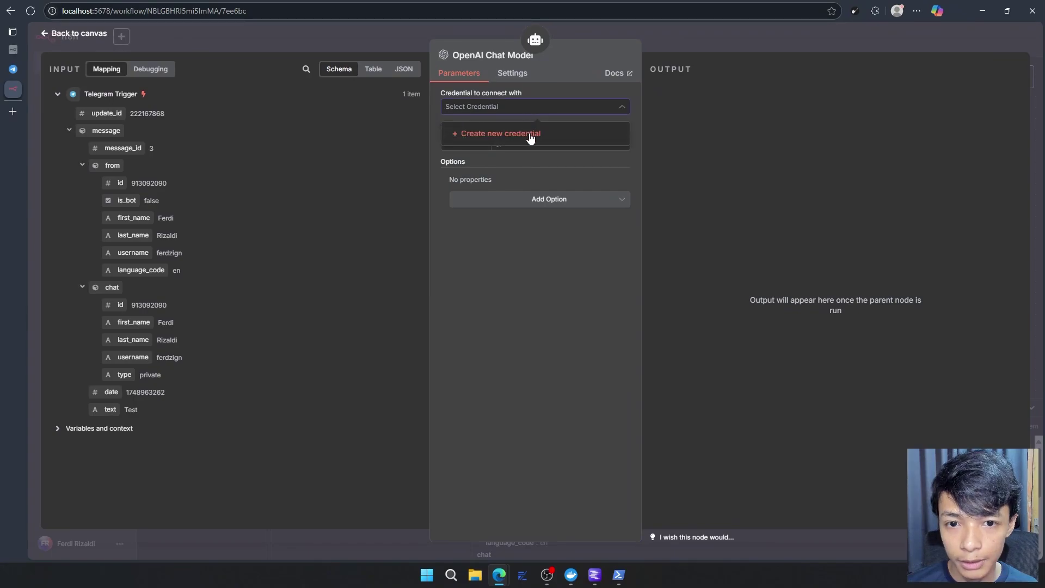
click(530, 135)
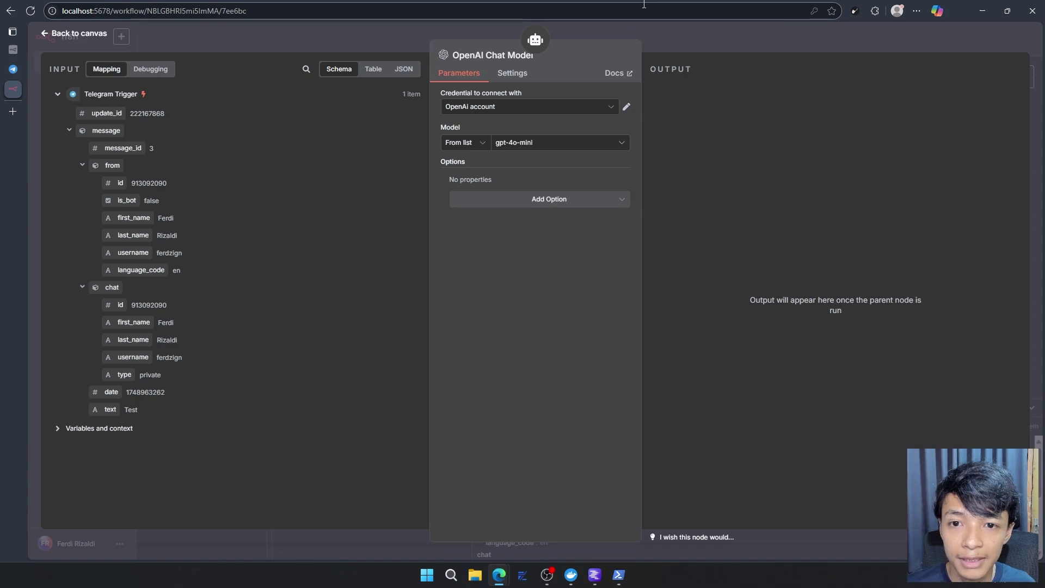
- Choose deepseek/deepseek-r1-0528-qwen3-8b from the list as the chat model and return to the canvas
click(552, 149)
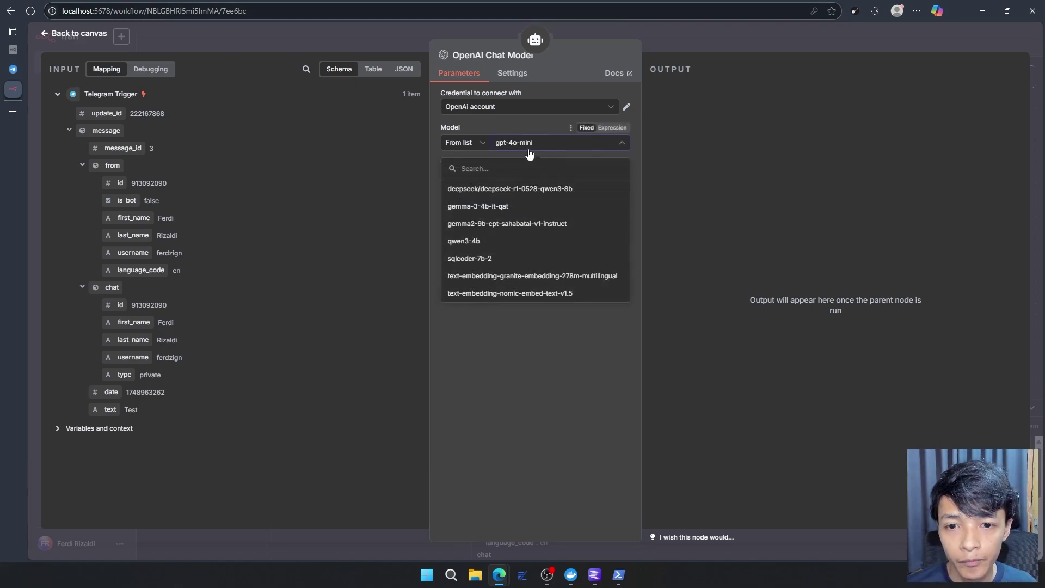
click(533, 190)
click(471, 143)
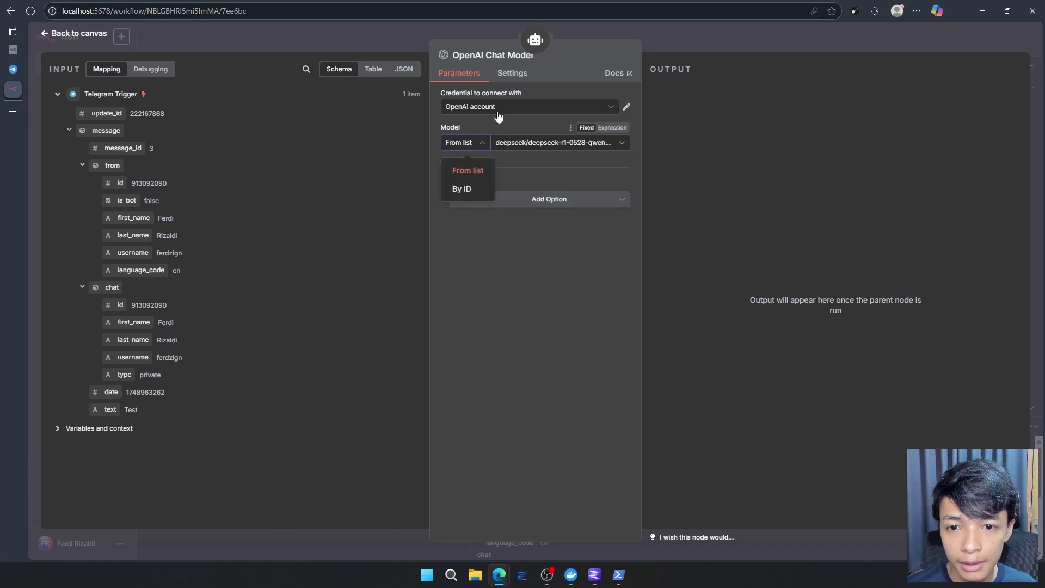
click(498, 117)
click(499, 143)
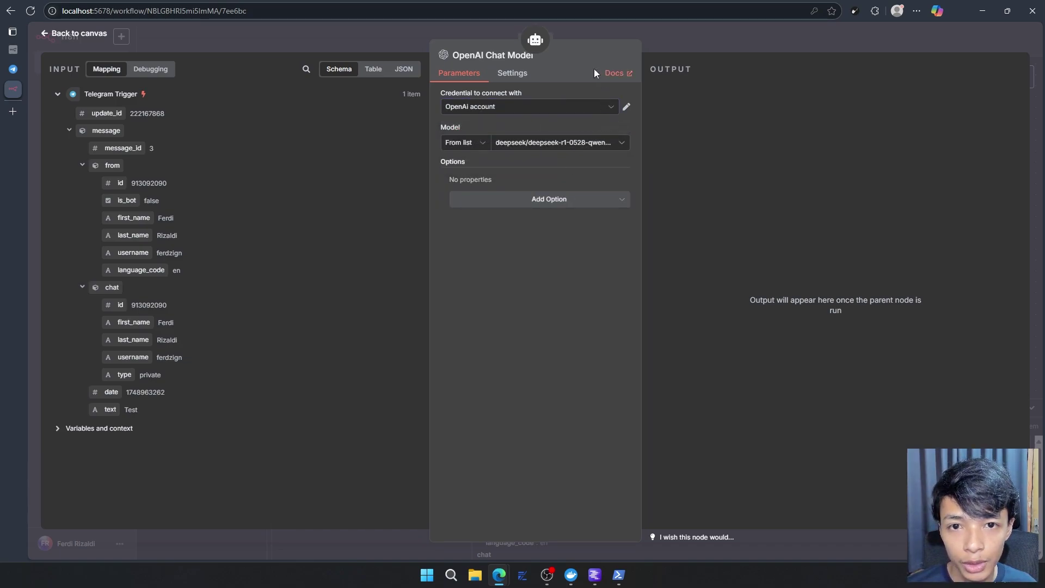
click(78, 34)
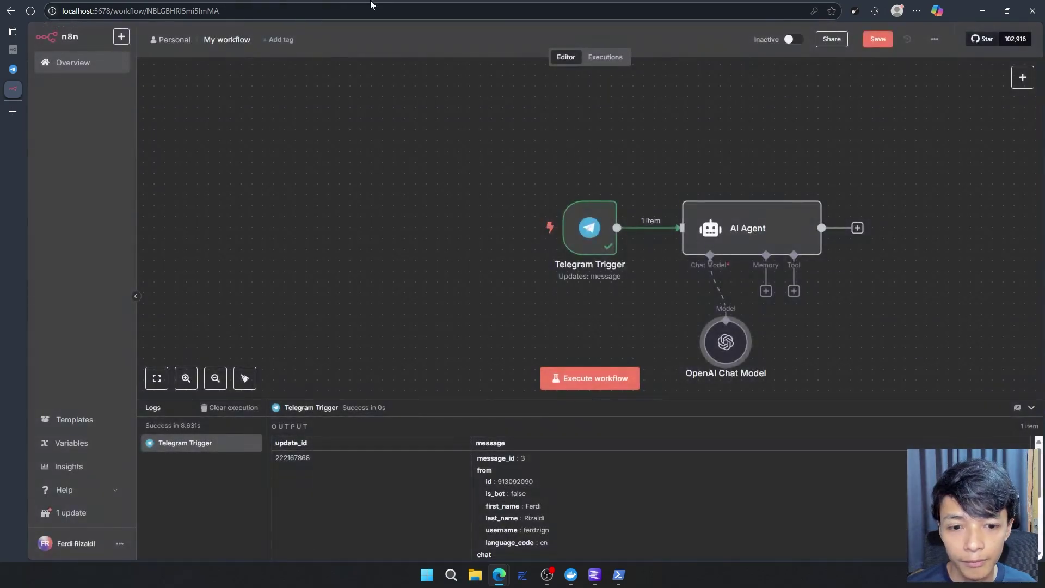
- Reposition the OpenAI Chat Model node beneath the AI Agent's Chat Model connector
drag(727, 340, 694, 339)
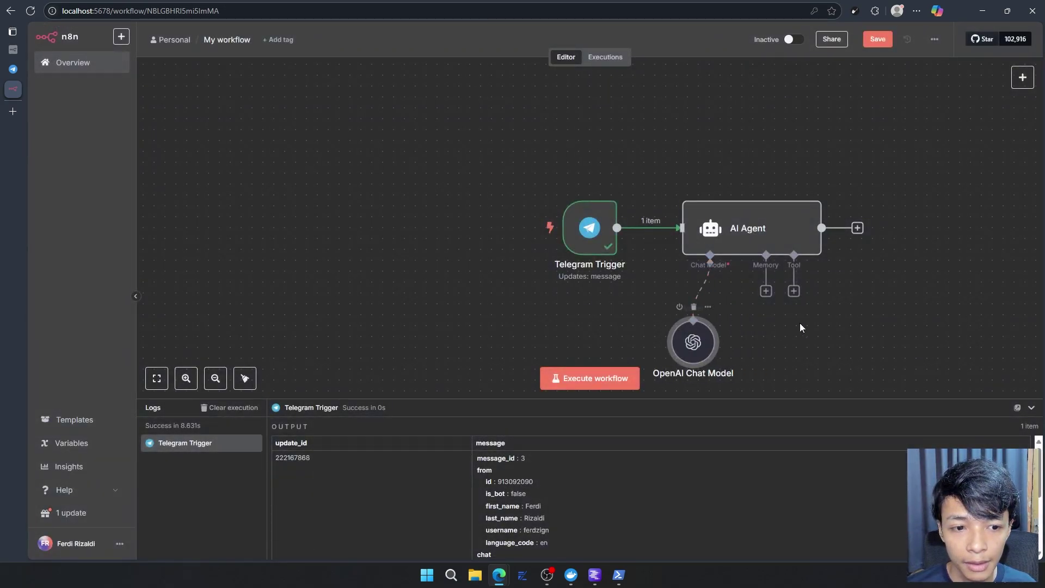
scroll(588, 229, down, 1)
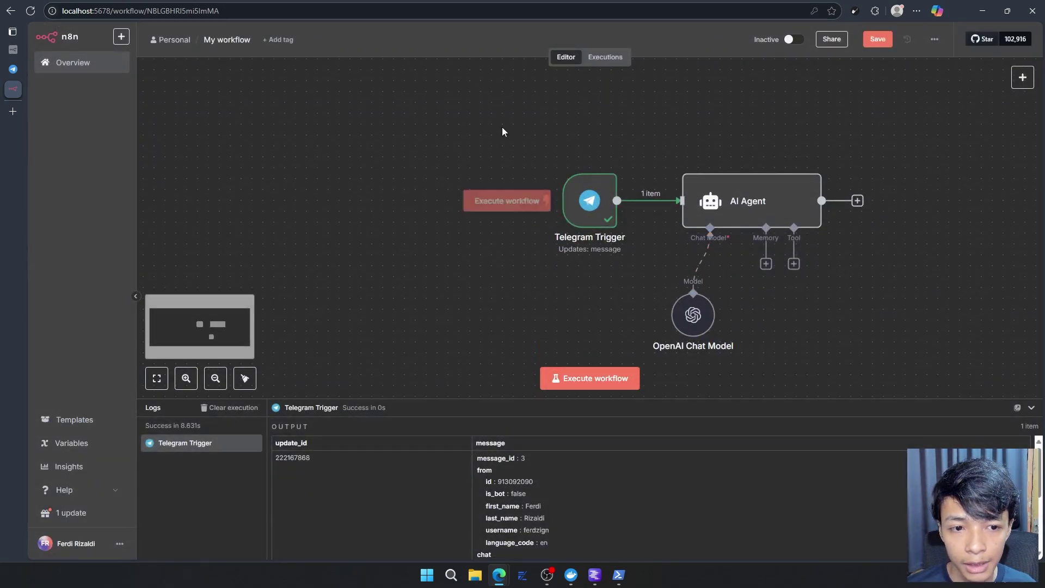
drag(493, 101, 887, 349)
drag(196, 326, 210, 327)
click(835, 268)
- Execute the workflow and send "Berapa jumlah hari dalam smeinggu?" to ChatBot AI in the Telegram window
click(588, 388)
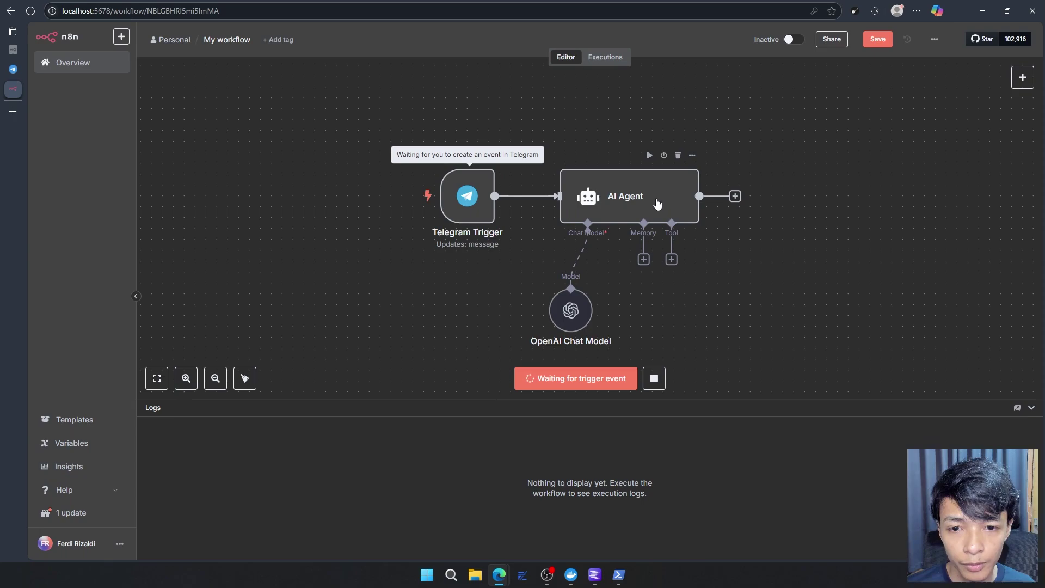
mouse_move(573, 573)
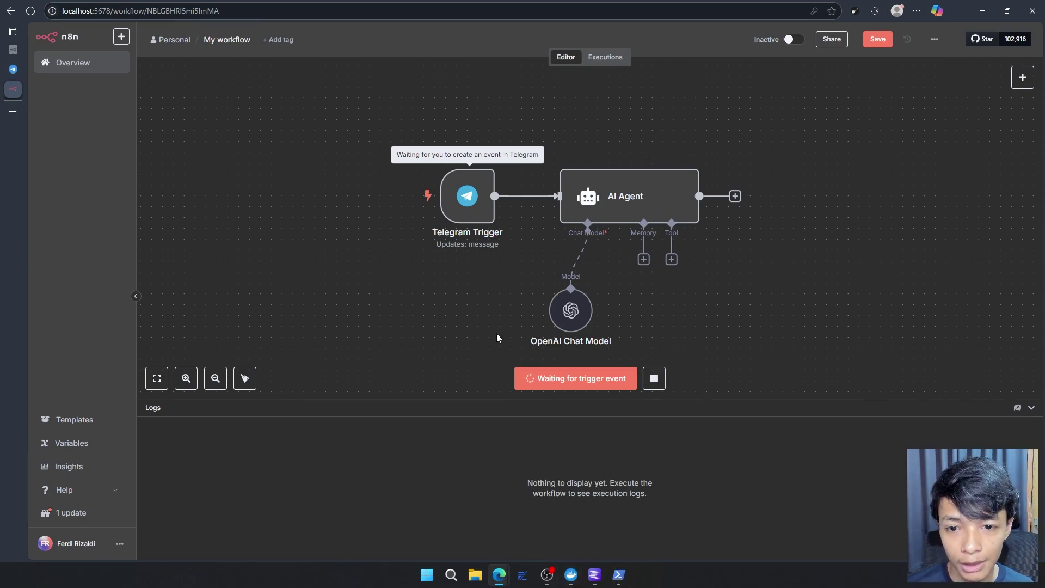
mouse_move(499, 574)
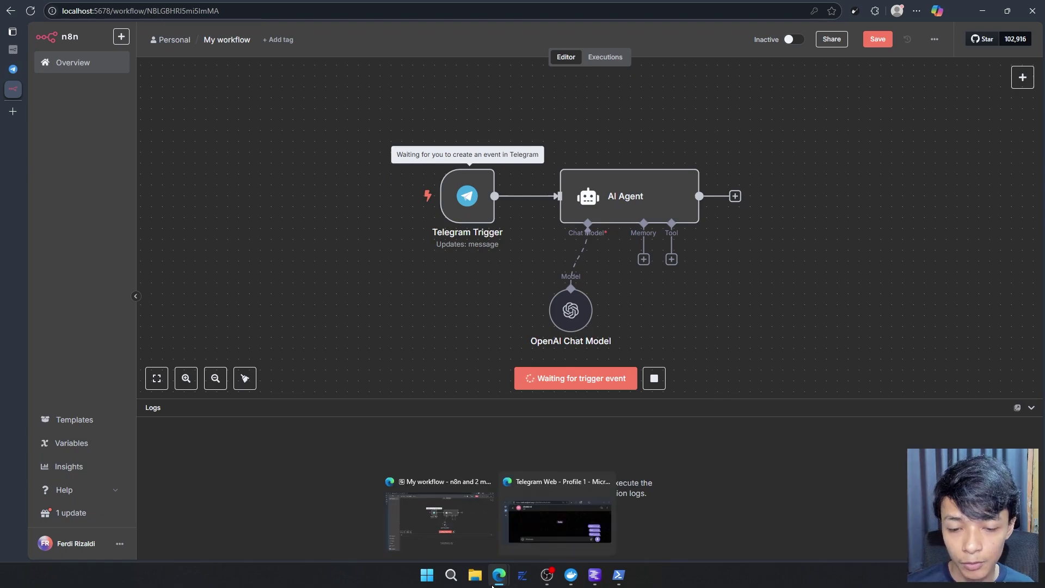
click(558, 523)
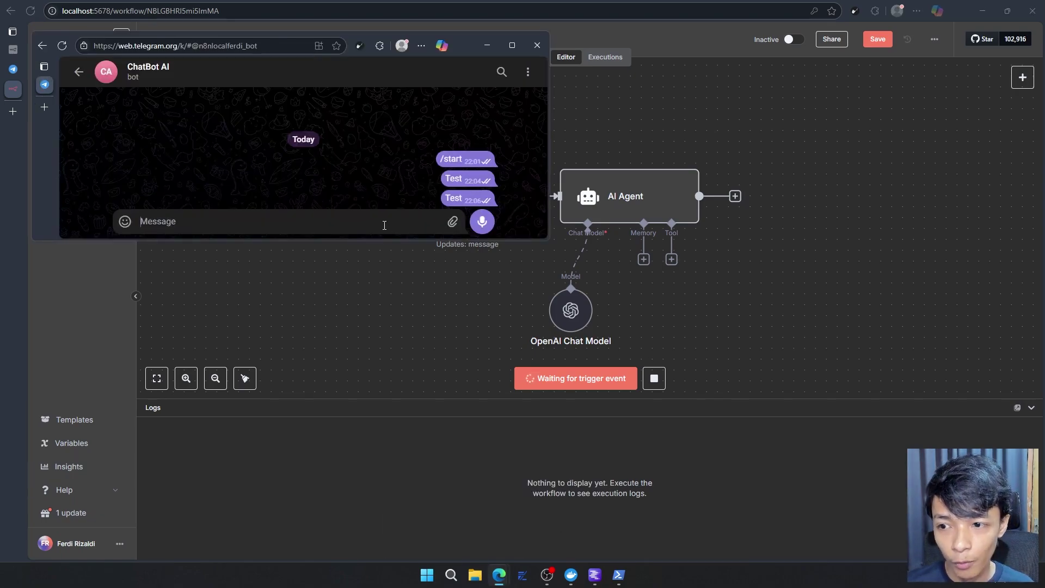
text(BErapa)
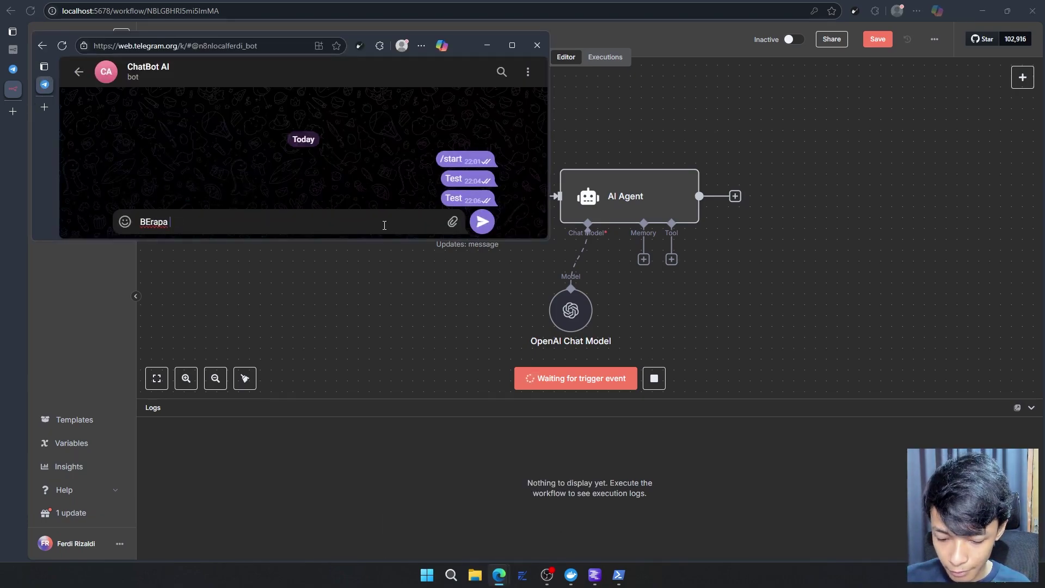
key(BackSpace)
key(BackSpace)
key(BackSpace)
text(erapa jumlah hari dalam smeinggu?)
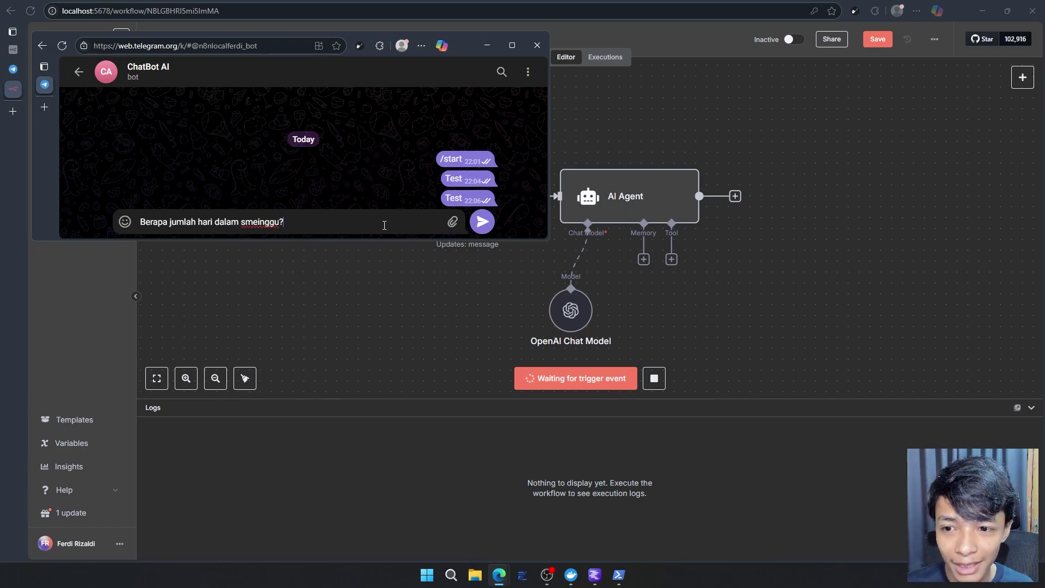
key(Return)
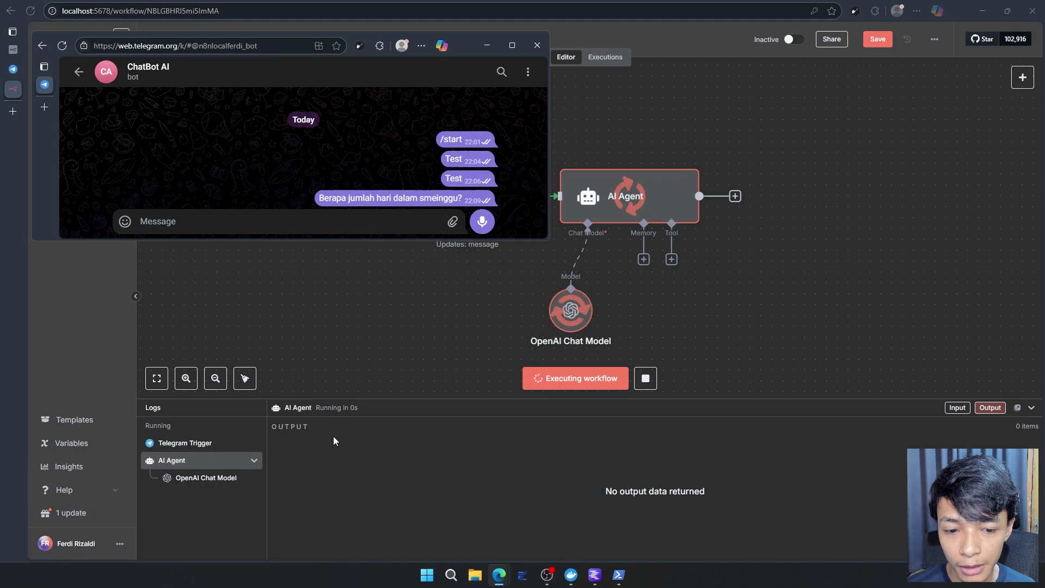
- Enlarge the workflow's logs area, then switch to LM Studio and check its developer logs for the chat completion request
drag(490, 400, 499, 343)
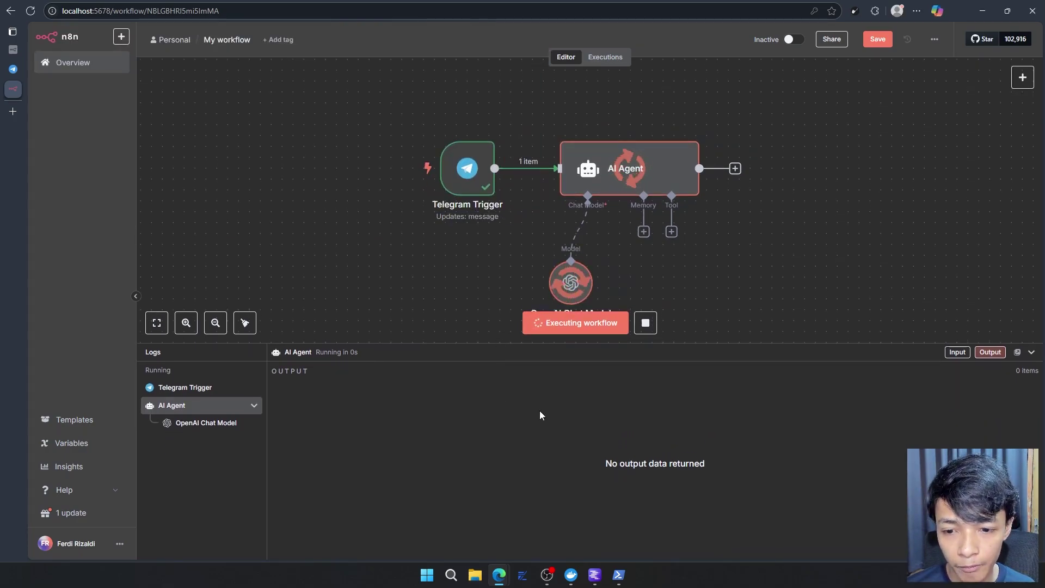
click(595, 575)
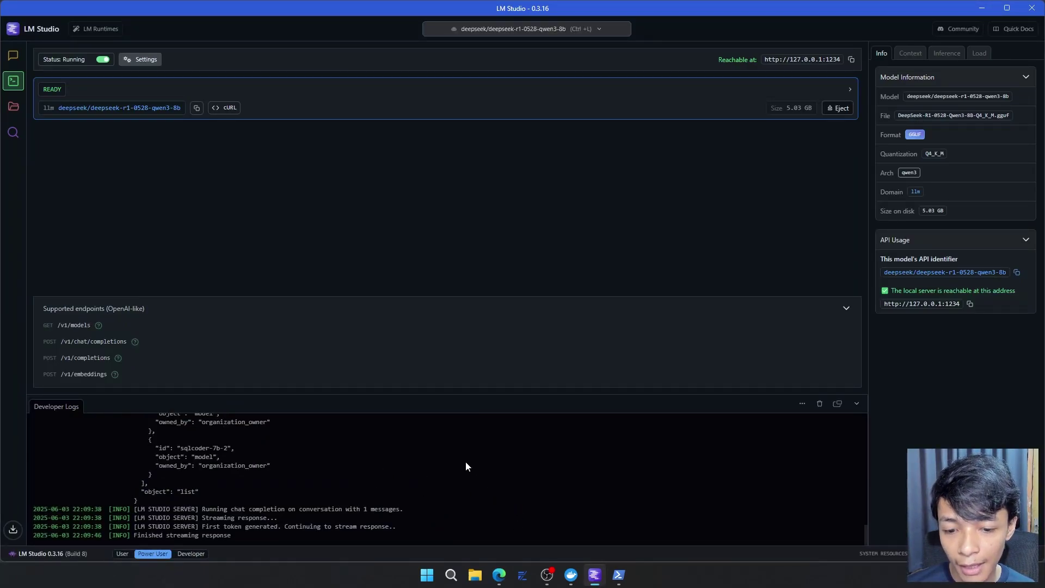
mouse_move(499, 577)
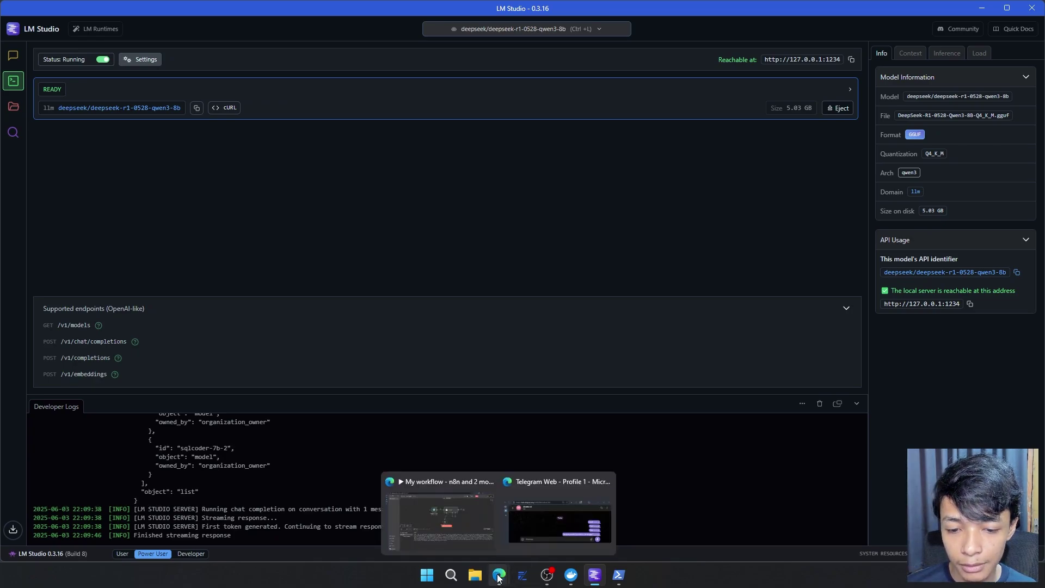
- Switch back to the n8n workflow and read the OpenAI Chat Model's full output in the execution logs
click(468, 535)
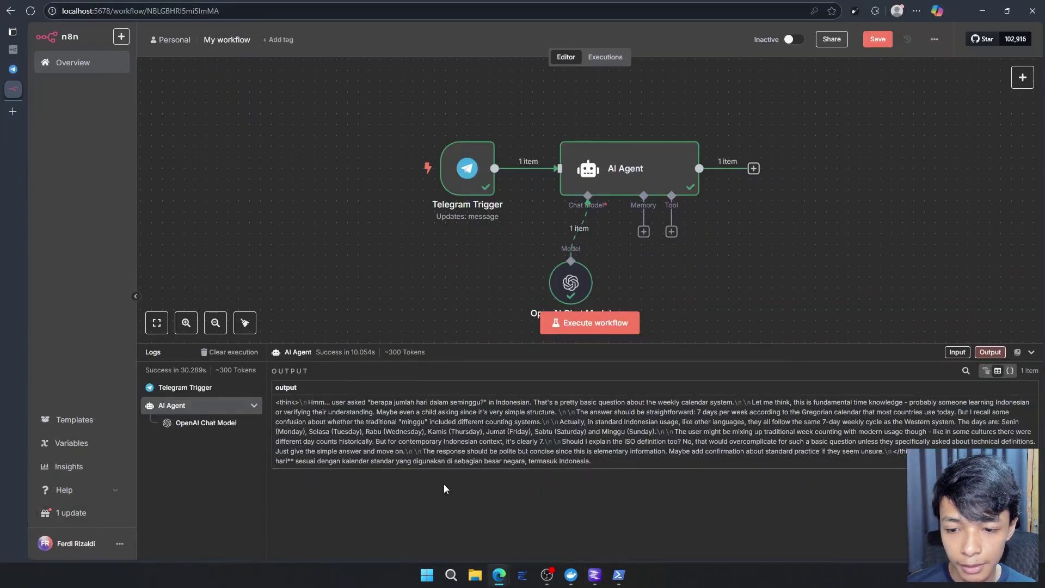
click(229, 424)
scroll(396, 397, down, 1)
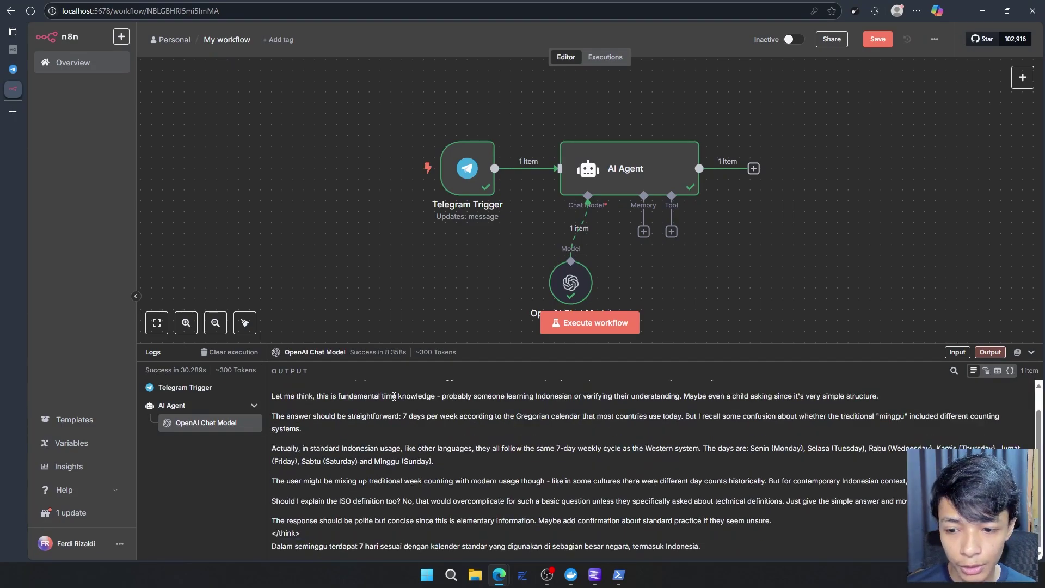
drag(710, 548, 818, 560)
click(274, 546)
click(800, 546)
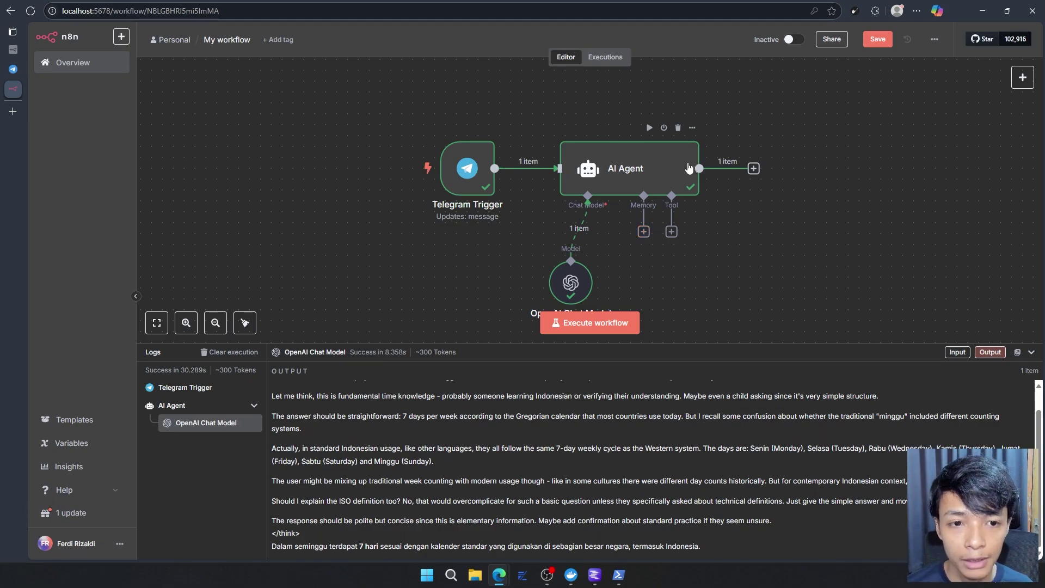
- Bring up the Telegram window and check the ChatBot AI chat for a reply to the weekday question
key(alt+Tab)
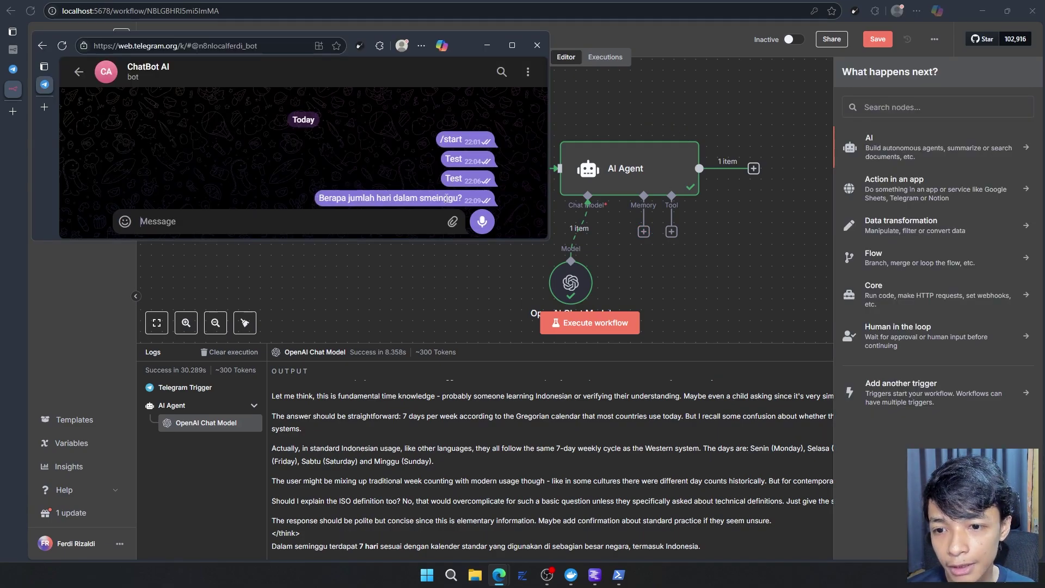
drag(464, 198, 322, 201)
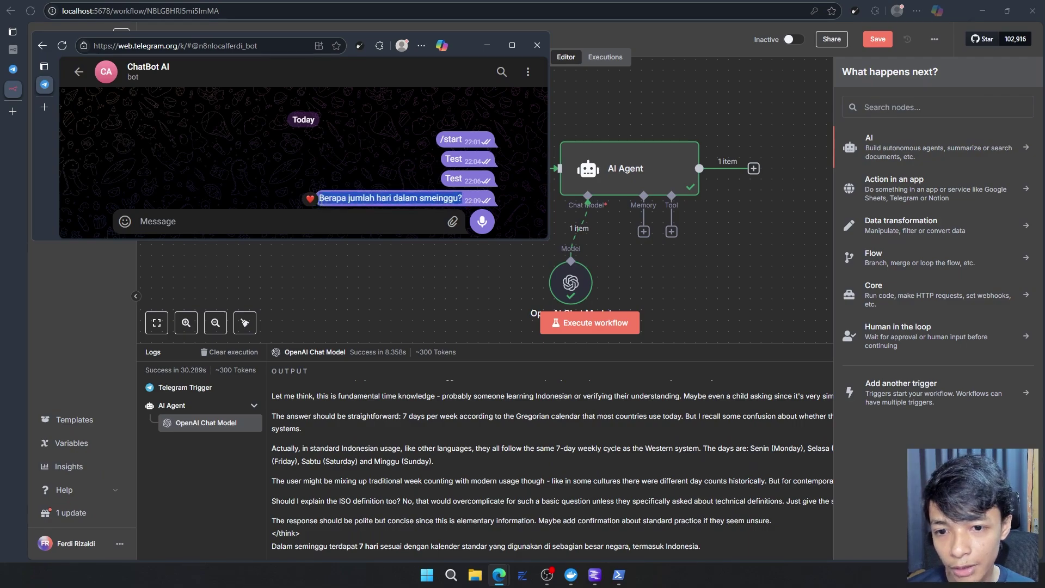
click(459, 197)
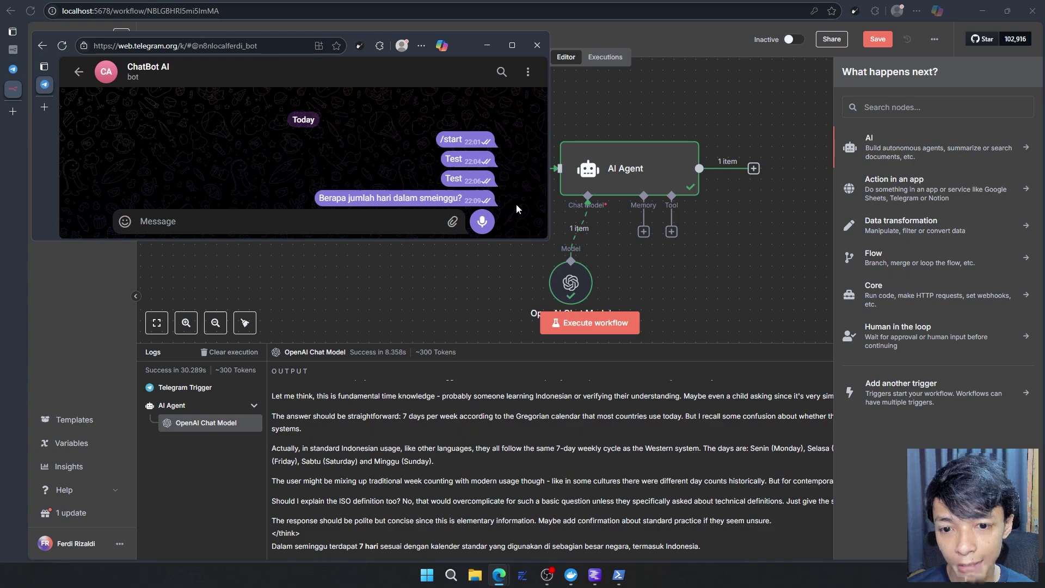
- Add a Telegram node with the "Send a text message" action after the AI Agent
click(757, 171)
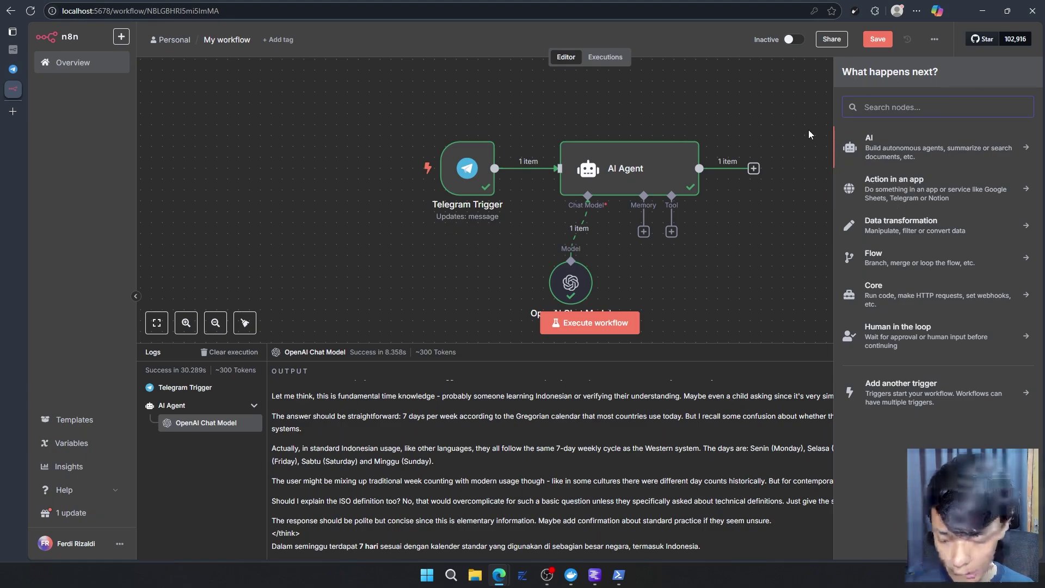
text(tele)
key(Return)
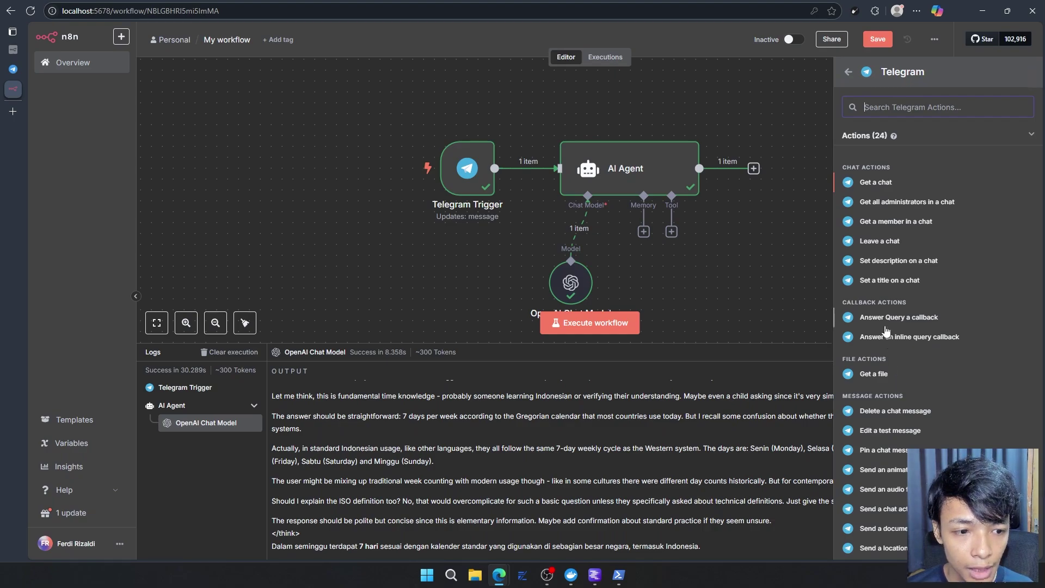
scroll(887, 333, down, 3)
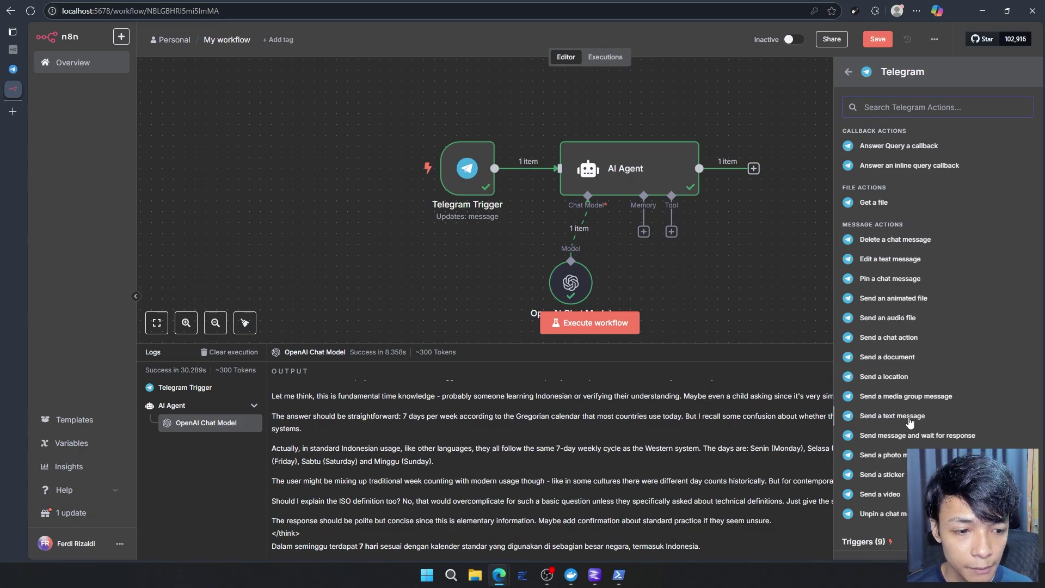
click(891, 417)
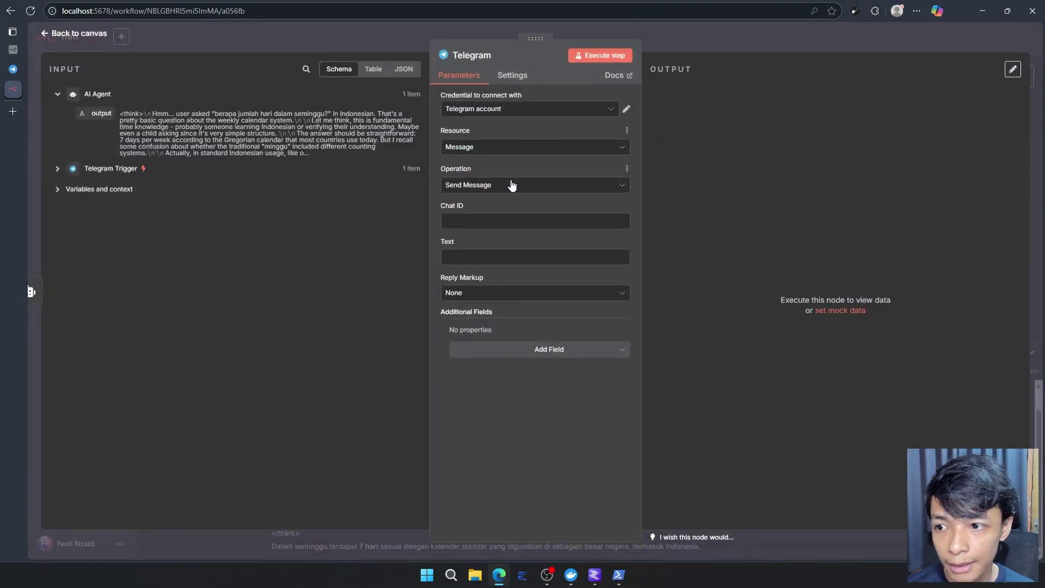
- Review the Telegram node's Resource and Operation choices, keeping Message and Send Message selected
click(506, 147)
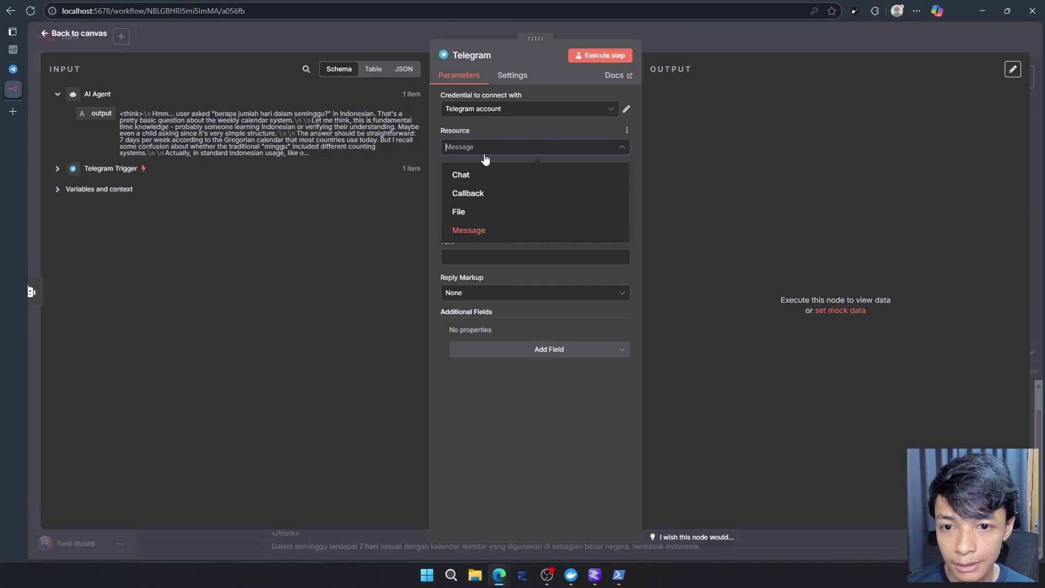
click(492, 122)
click(501, 185)
scroll(495, 245, down, 5)
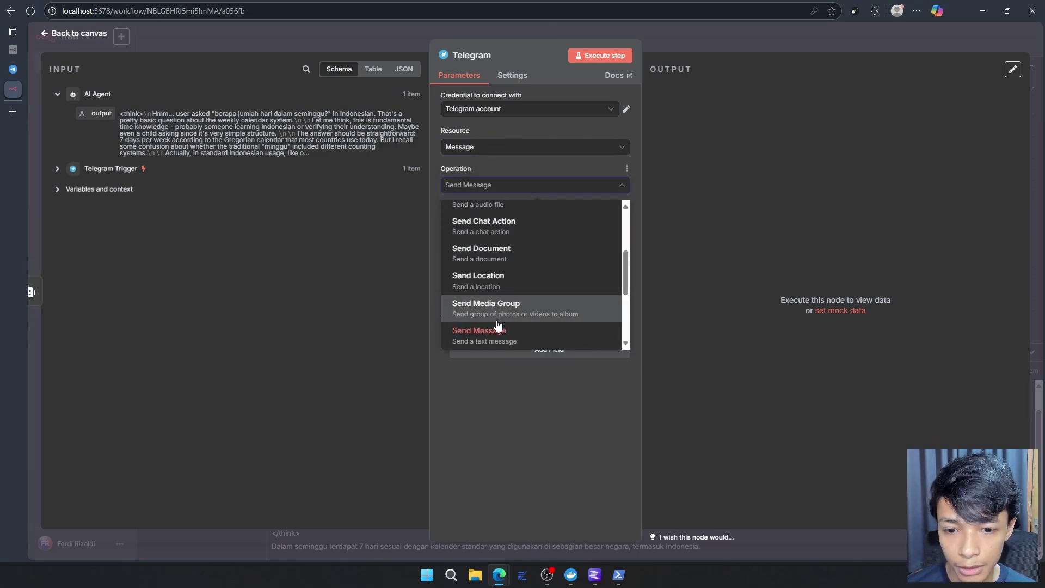
scroll(514, 298, up, 1)
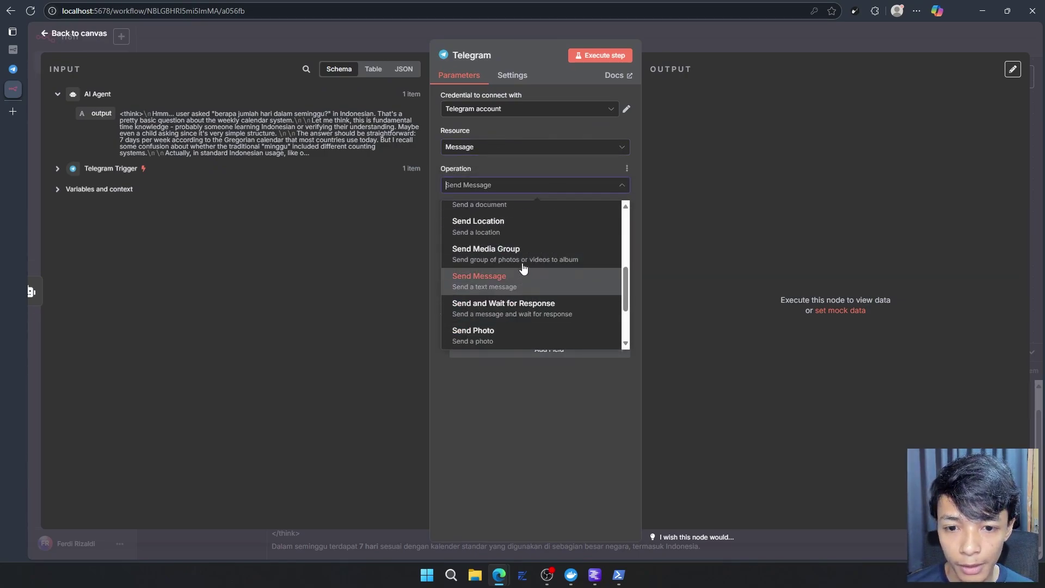
click(526, 275)
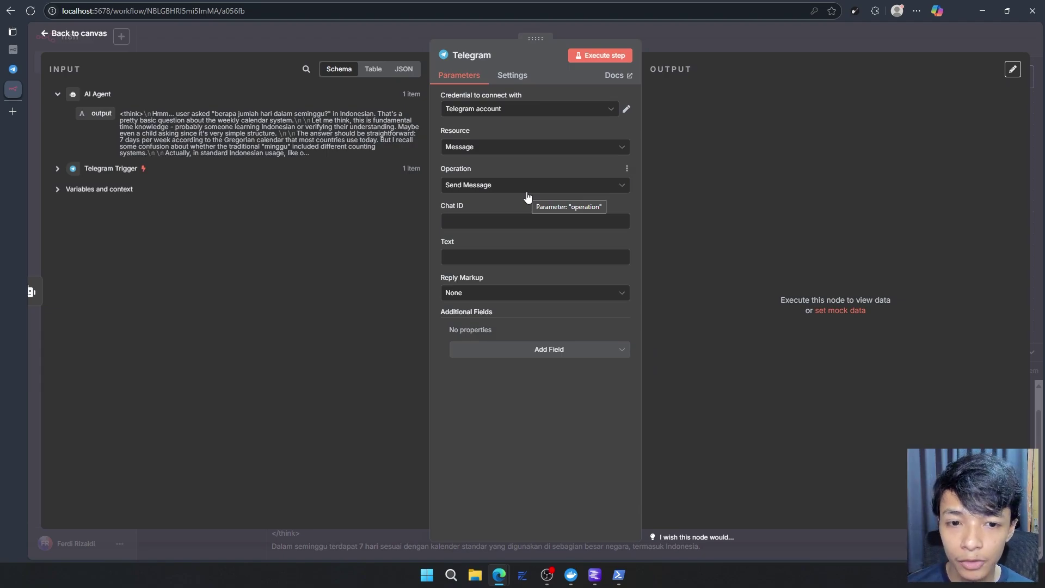
- Read the help description of the Telegram node's Chat ID parameter
click(515, 224)
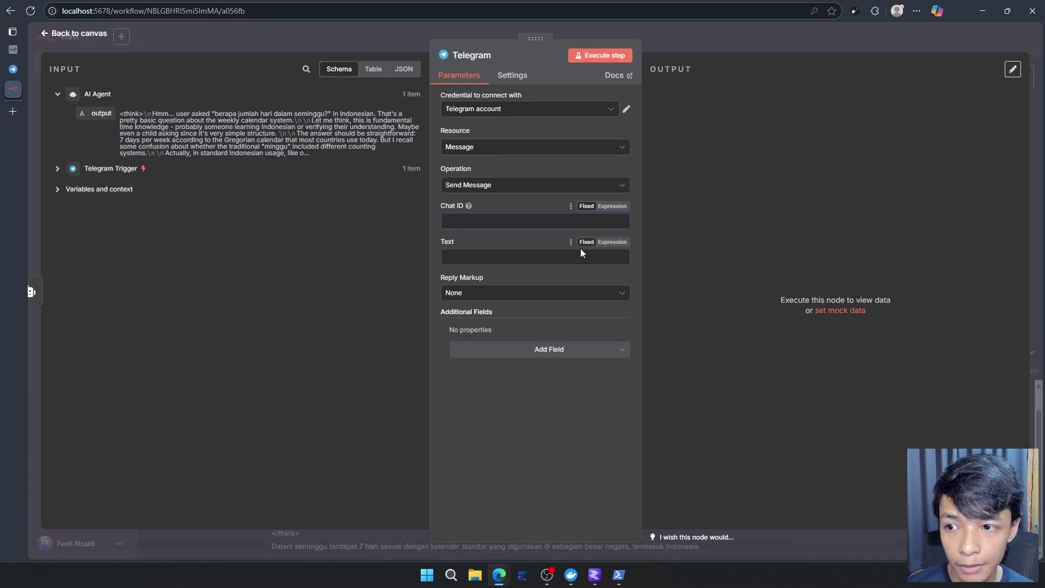
click(580, 248)
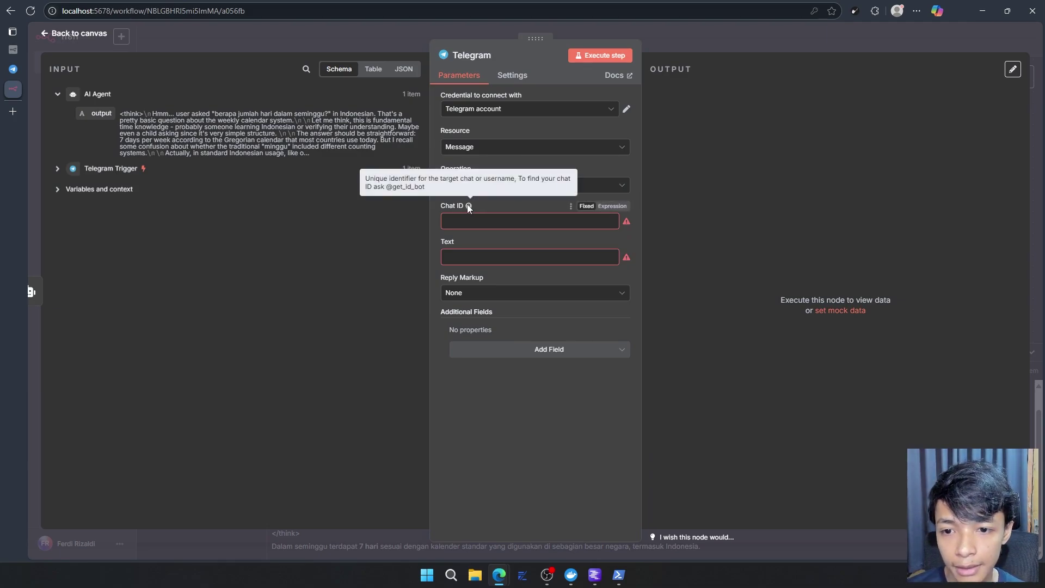
mouse_move(469, 207)
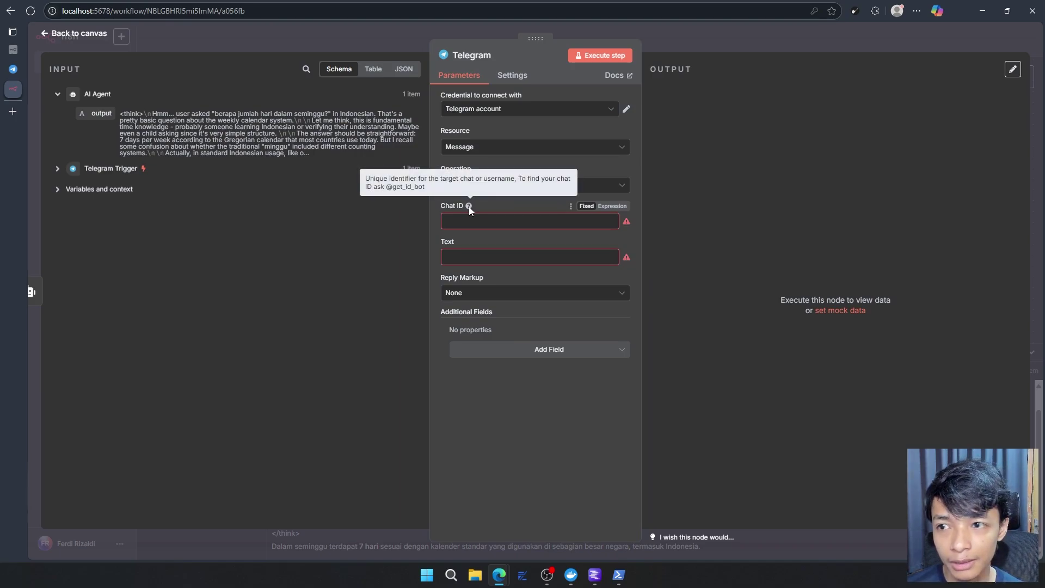
- Switch the Text parameter to an expression and write {{ $json.output }} in it
click(476, 257)
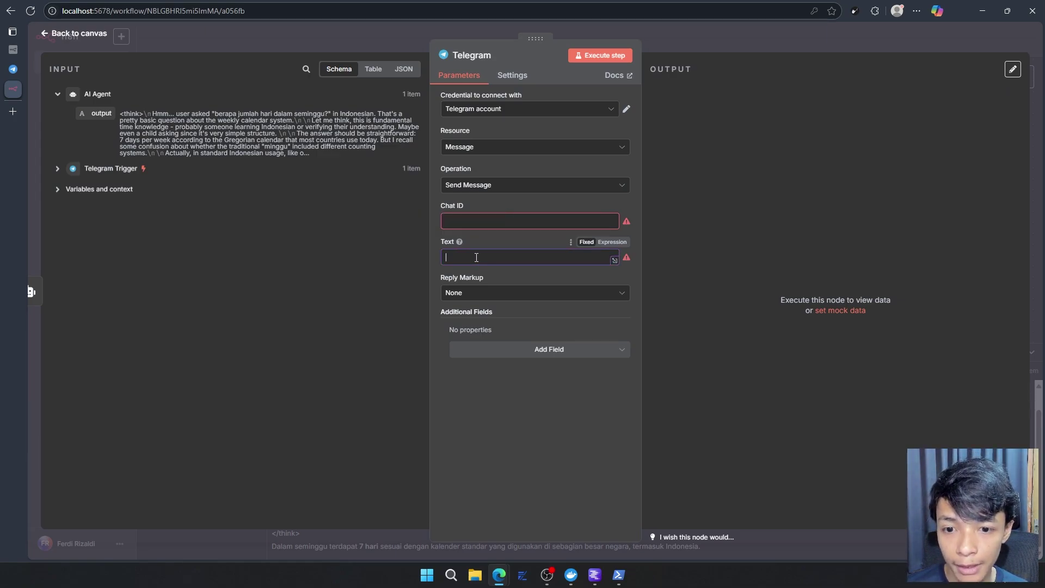
text({)
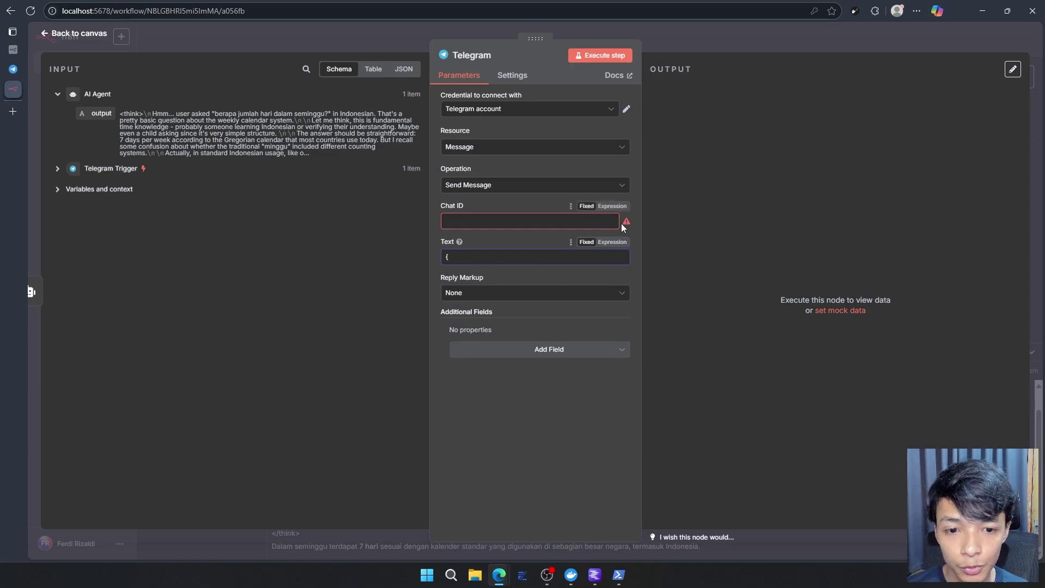
click(612, 242)
key(BackSpace)
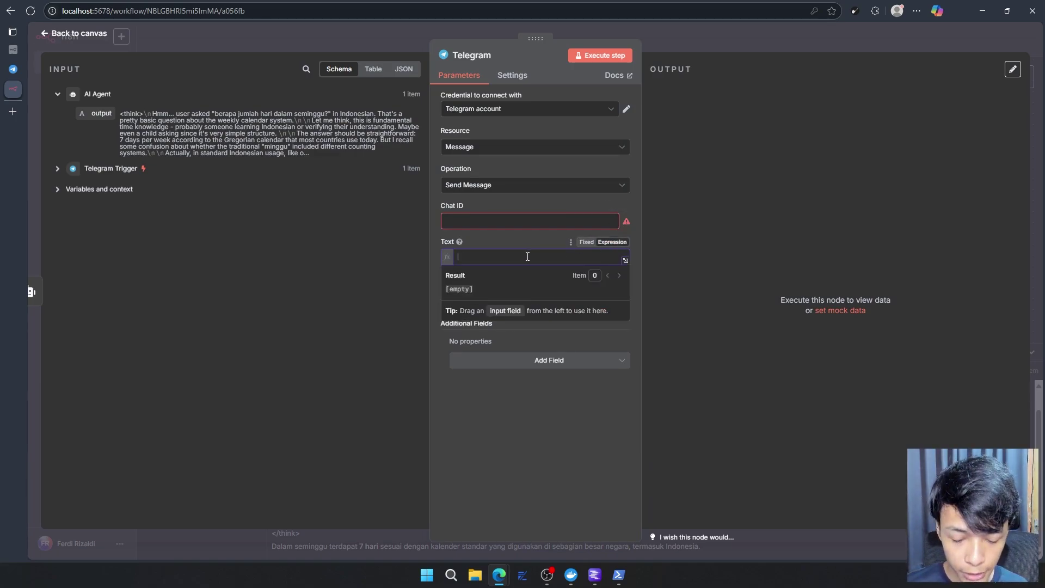
text({{)
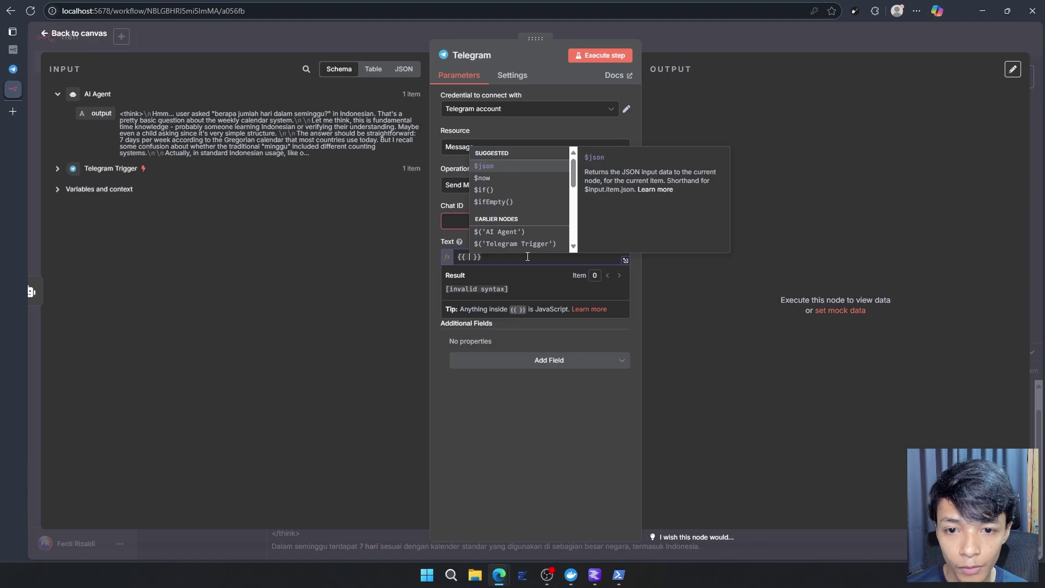
scroll(532, 206, down, 2)
scroll(533, 199, up, 2)
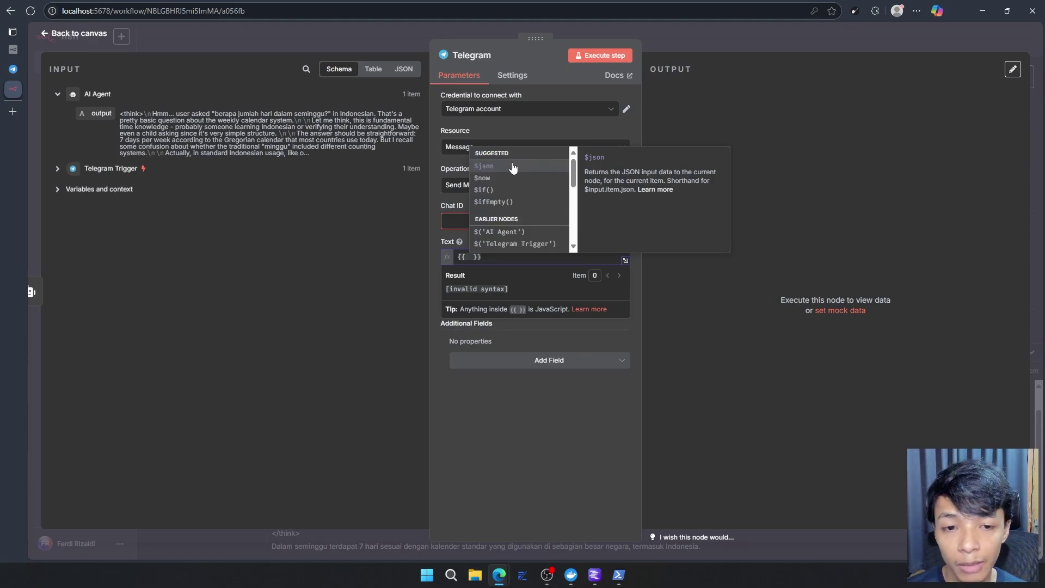
key(Return)
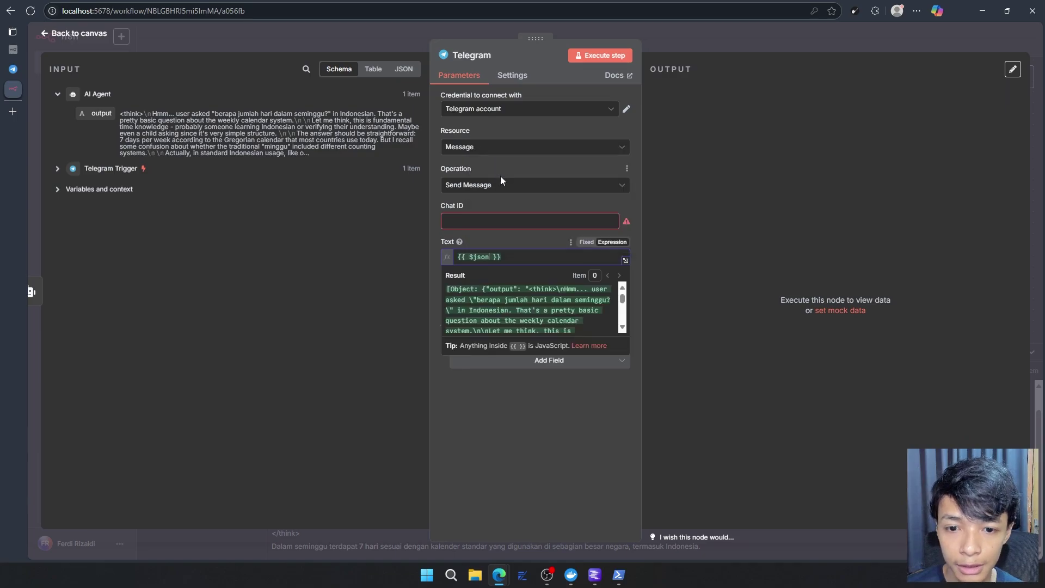
text(.output)
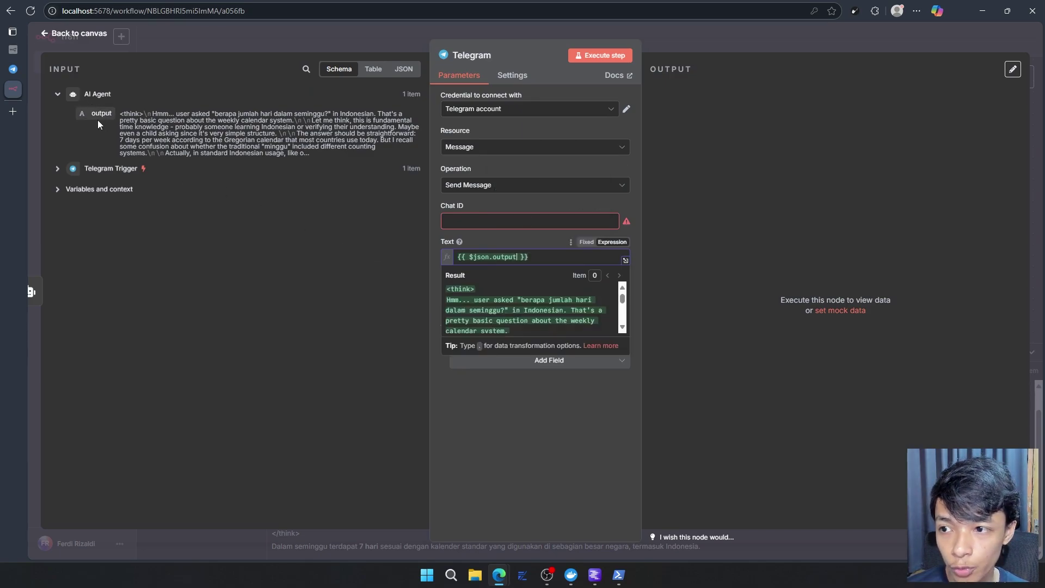
- Clear the Text expression and map the AI Agent's output field from the input data into it as {{ $json.output }}
drag(95, 114, 514, 258)
key(BackSpace)
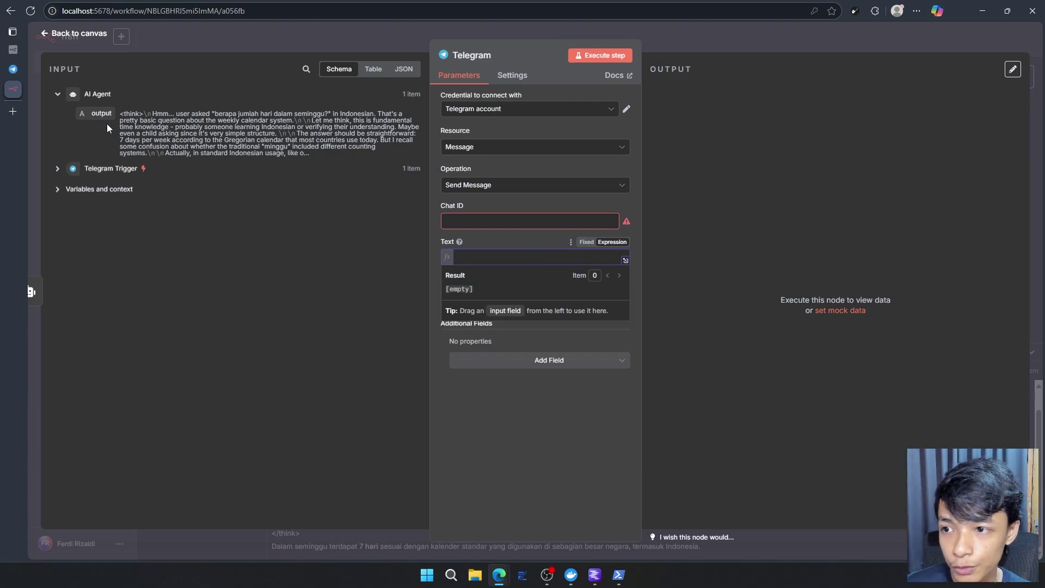
drag(102, 112, 498, 261)
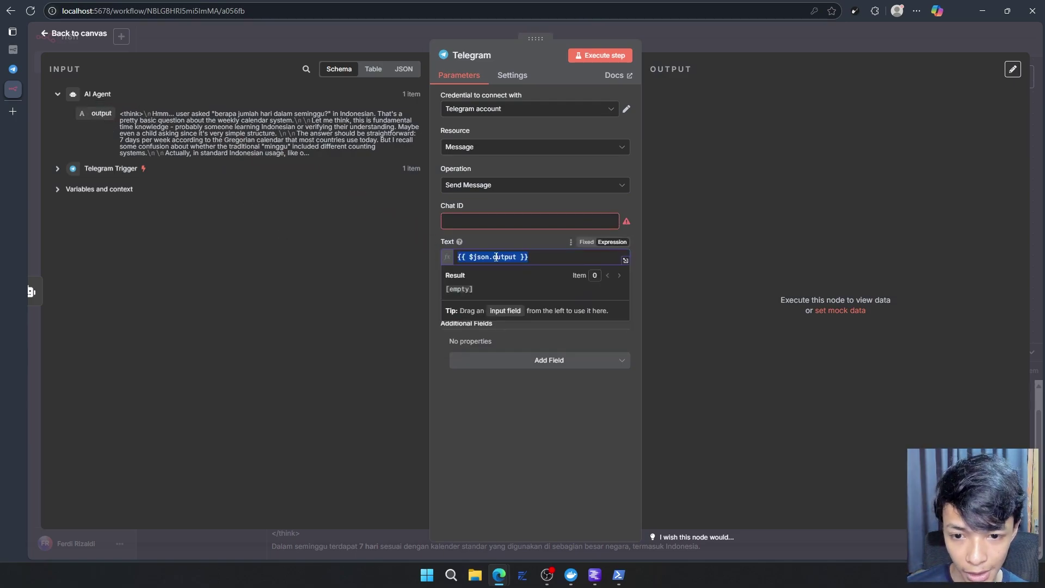
click(519, 248)
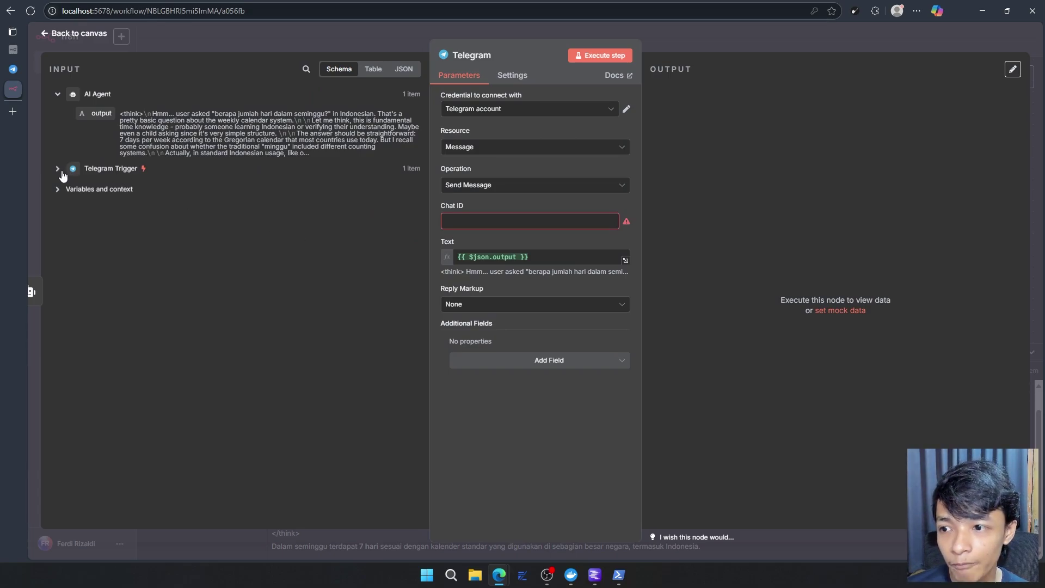
- Map the Telegram Trigger's chat id into Chat ID as {{ $('Telegram Trigger').item.json.message.chat.id }}
click(58, 170)
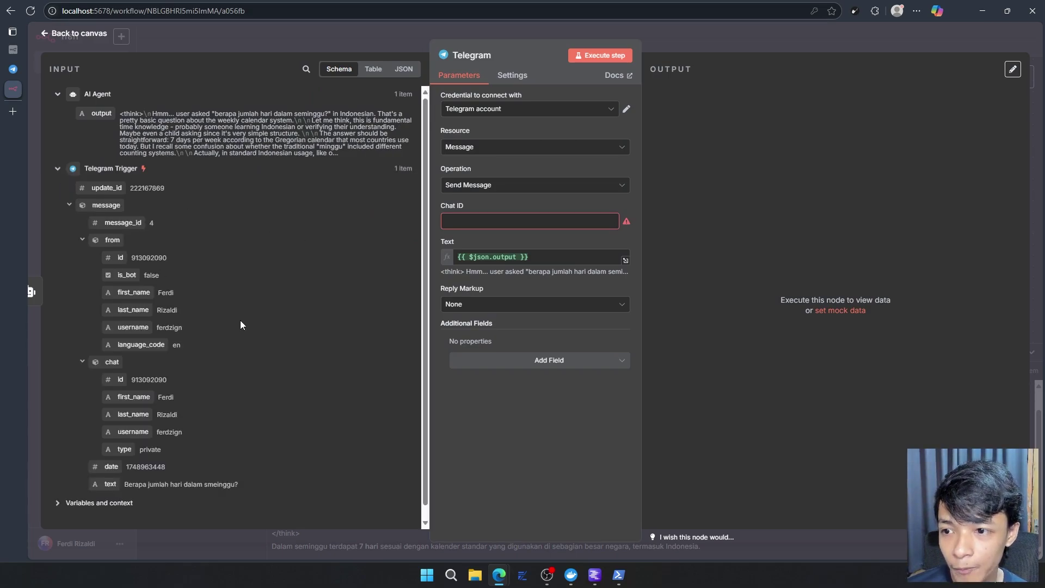
scroll(242, 311, down, 1)
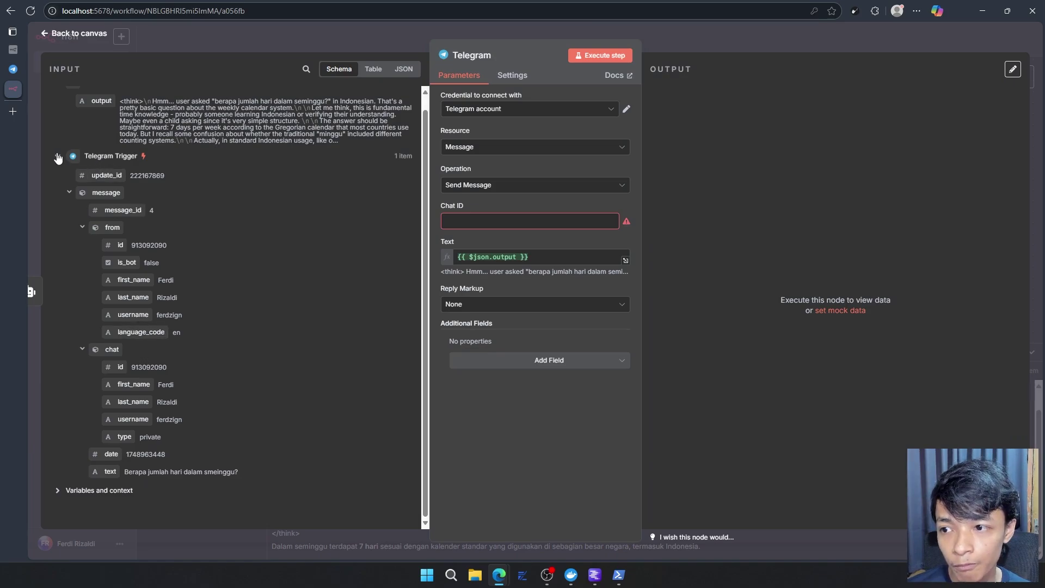
click(58, 156)
click(56, 170)
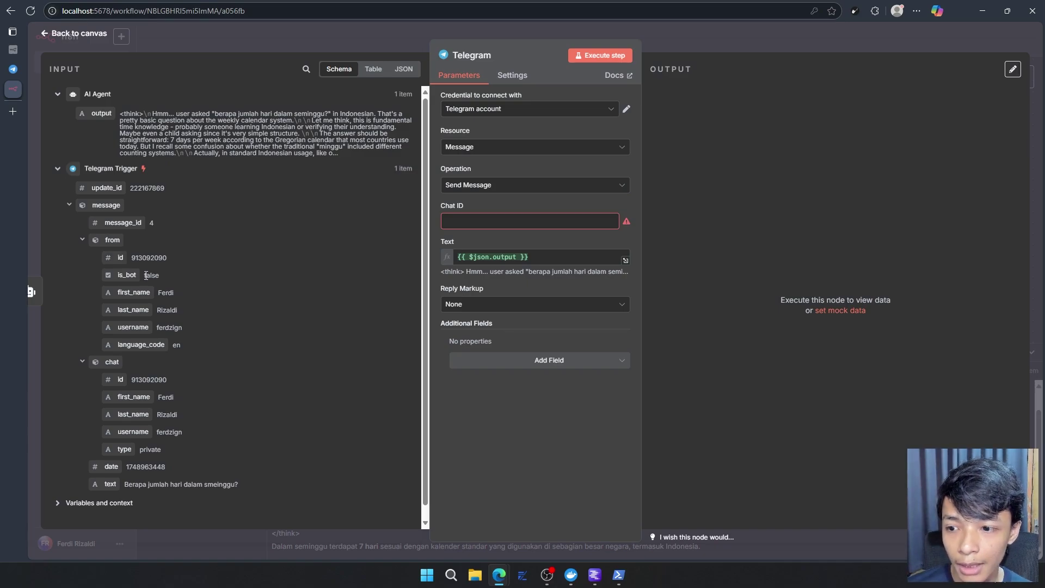
drag(121, 380, 532, 228)
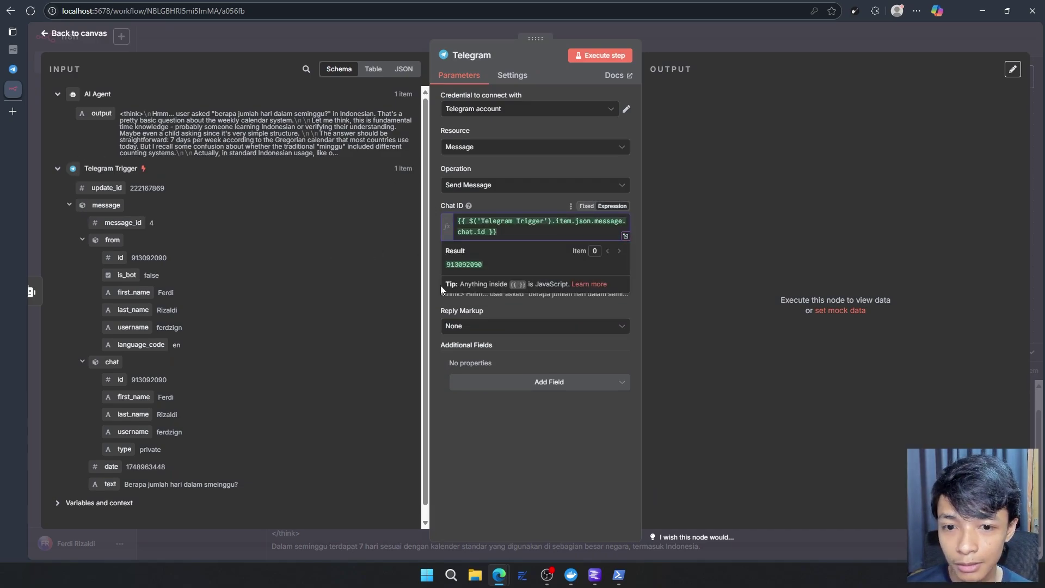
drag(470, 225, 622, 226)
click(513, 231)
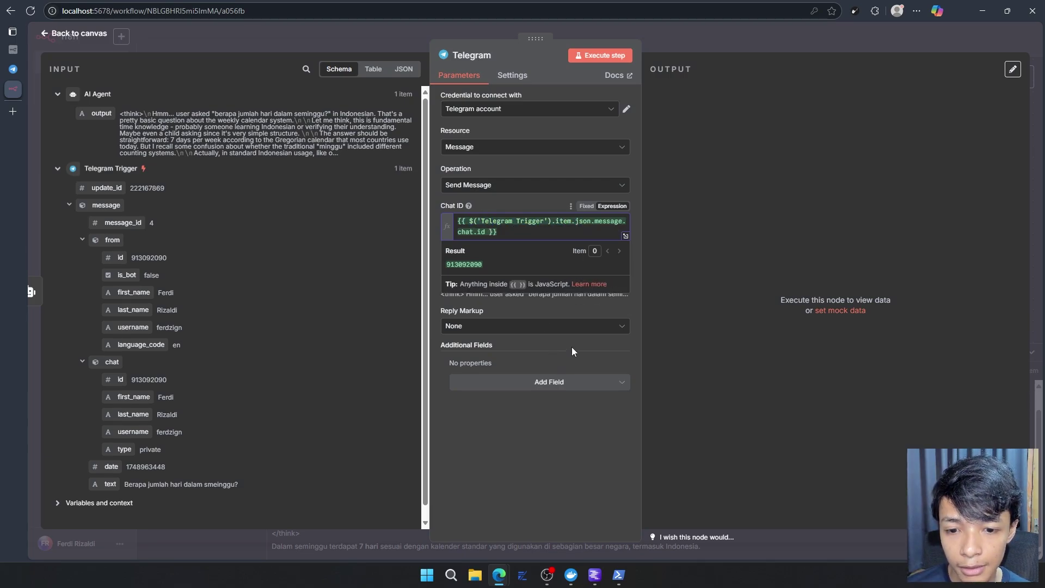
- Leave Reply Markup at None and execute the Telegram send-message step
click(527, 328)
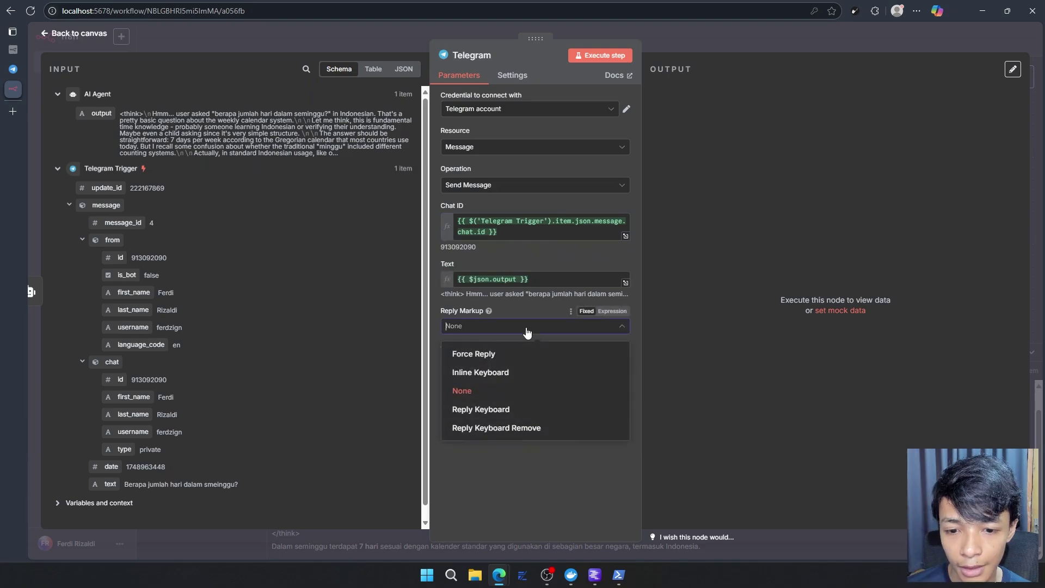
click(496, 308)
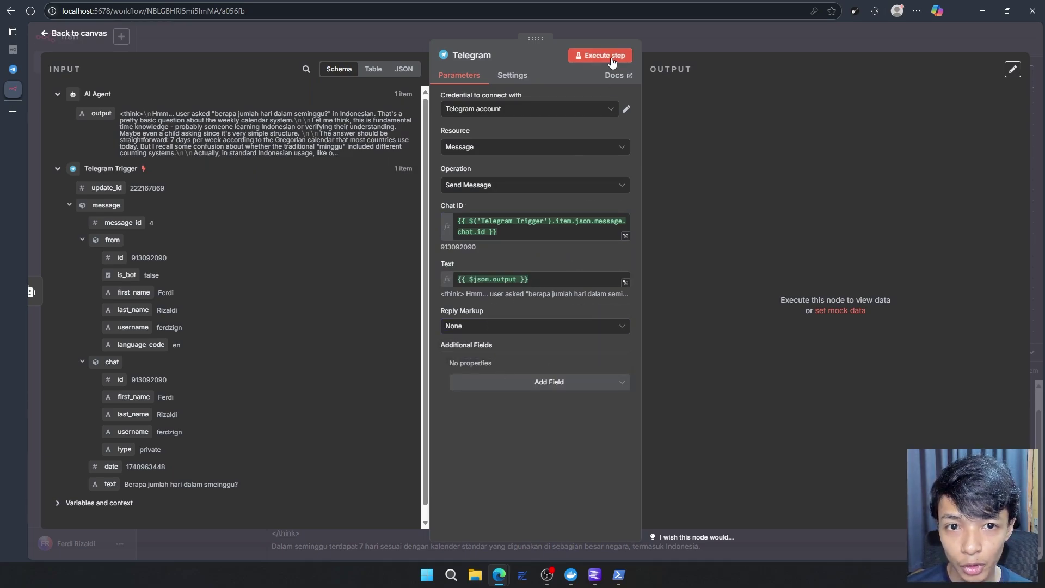
click(612, 60)
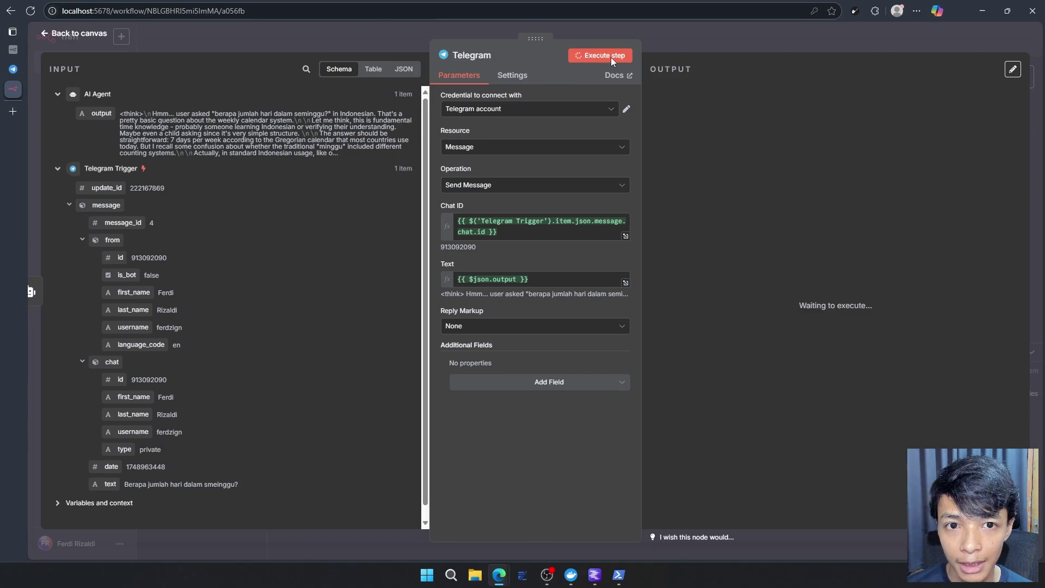
- Review the Telegram node's output down to the link preview options, examine the sent message text, and return to the workflow canvas
mouse_move(619, 574)
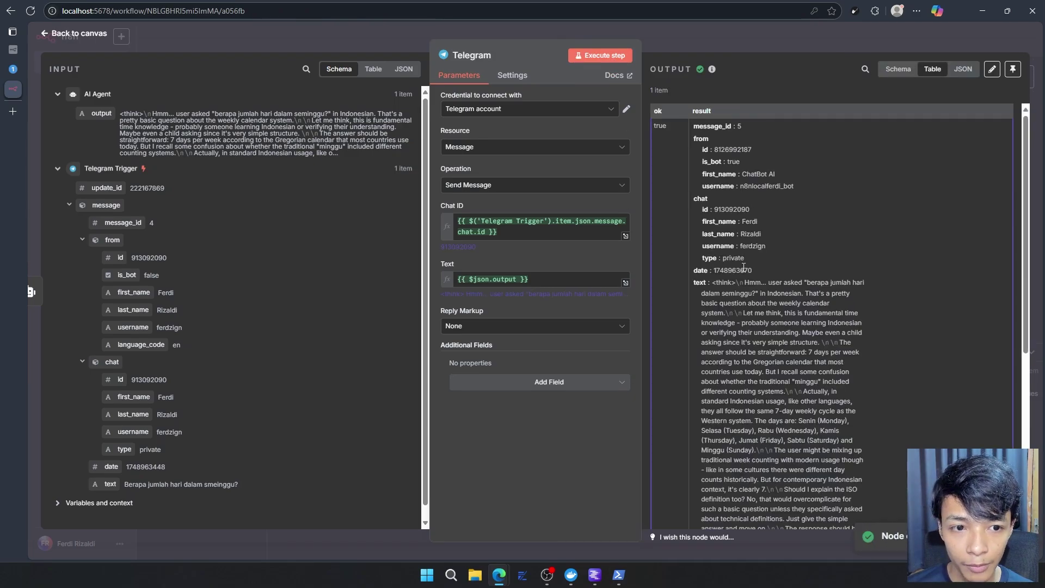
scroll(770, 274, down, 5)
scroll(769, 274, up, 5)
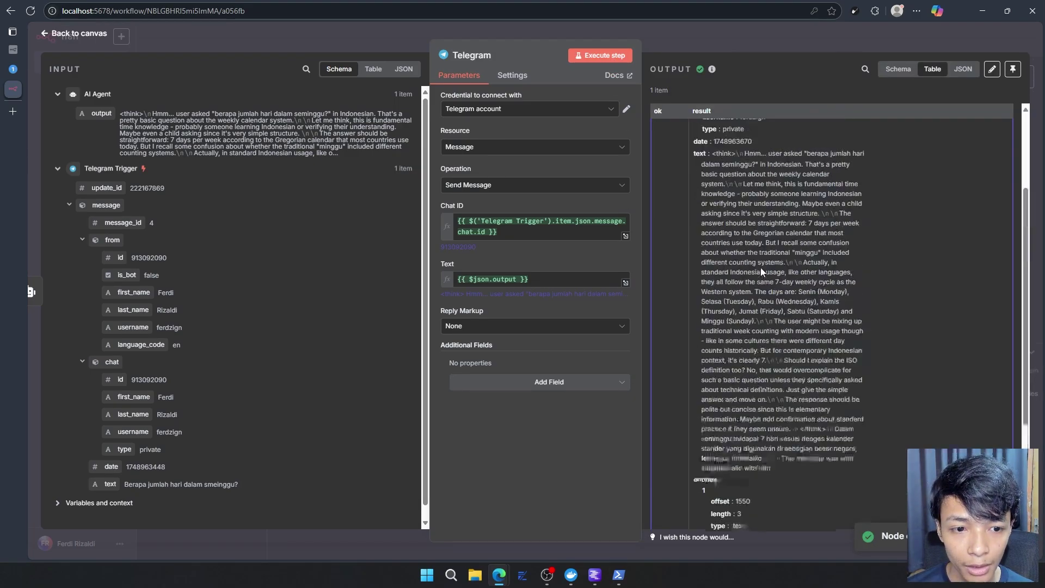
scroll(742, 280, down, 5)
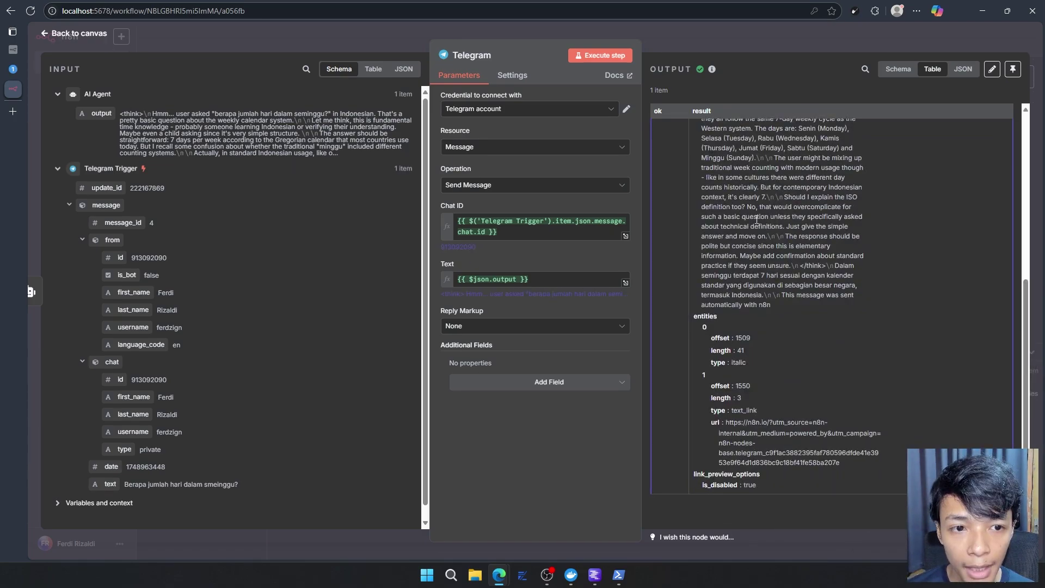
drag(784, 316, 702, 129)
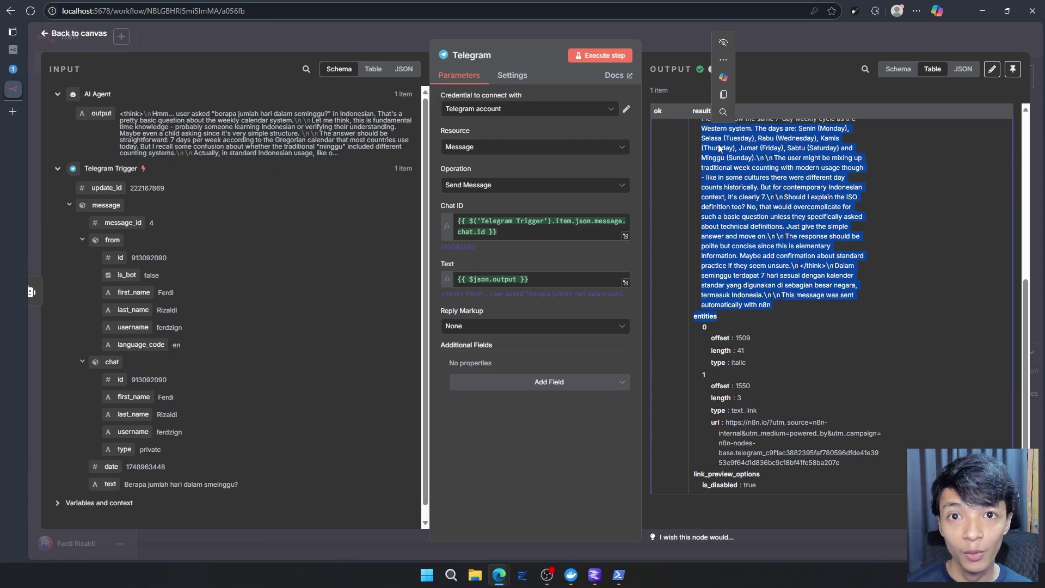
click(840, 292)
key(Escape)
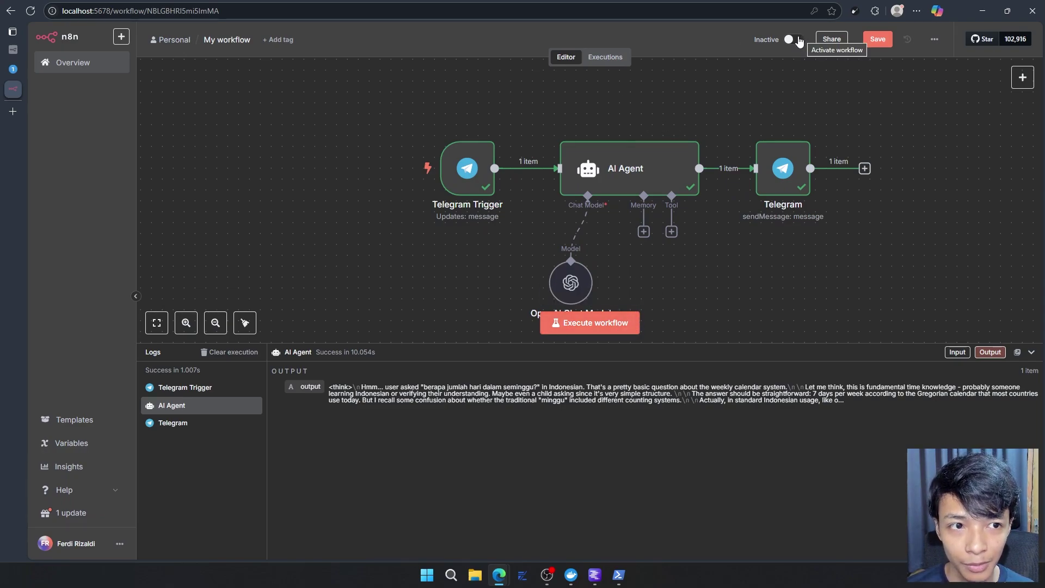
- Execute the whole workflow so it listens for a Telegram event, and switch to the ChatBot AI chat in Telegram Web
click(613, 330)
mouse_move(499, 575)
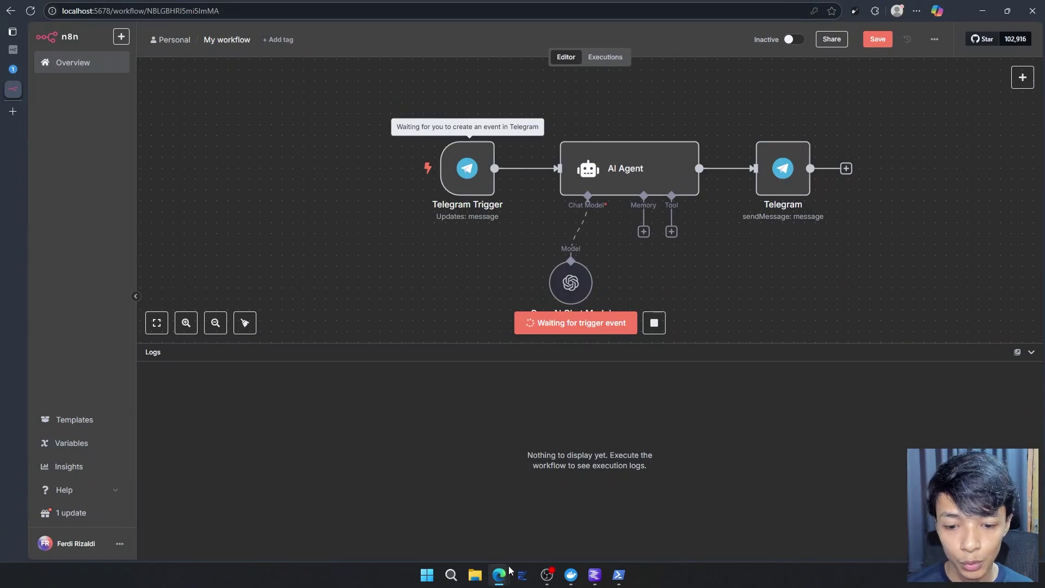
click(551, 534)
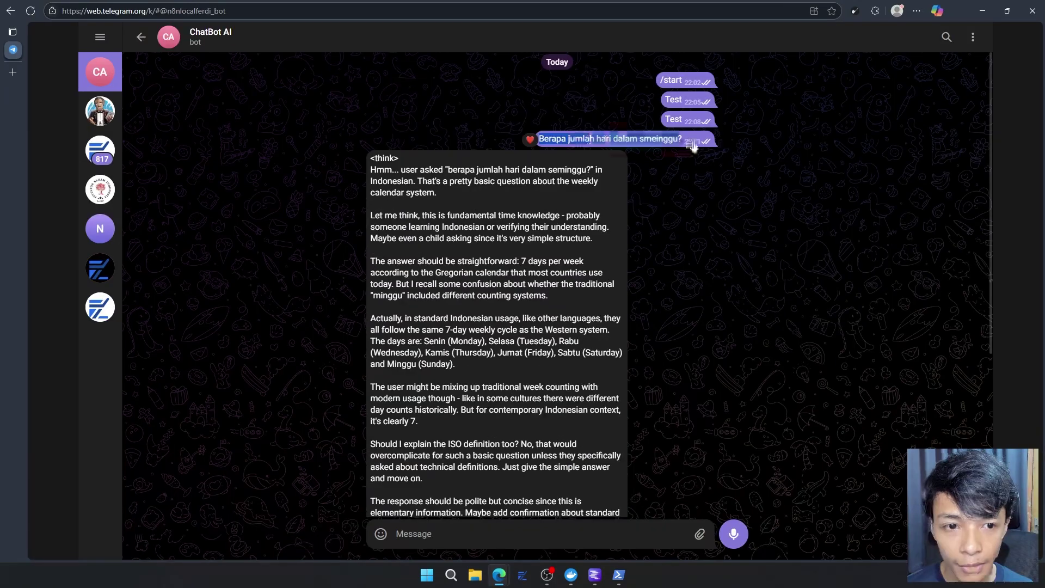
- Reuse the earlier question in the message box, correct its last word, and send "Berapa jumlah hari dalam seminggu?" to the bot
scroll(572, 459, up, 2)
drag(592, 138, 517, 531)
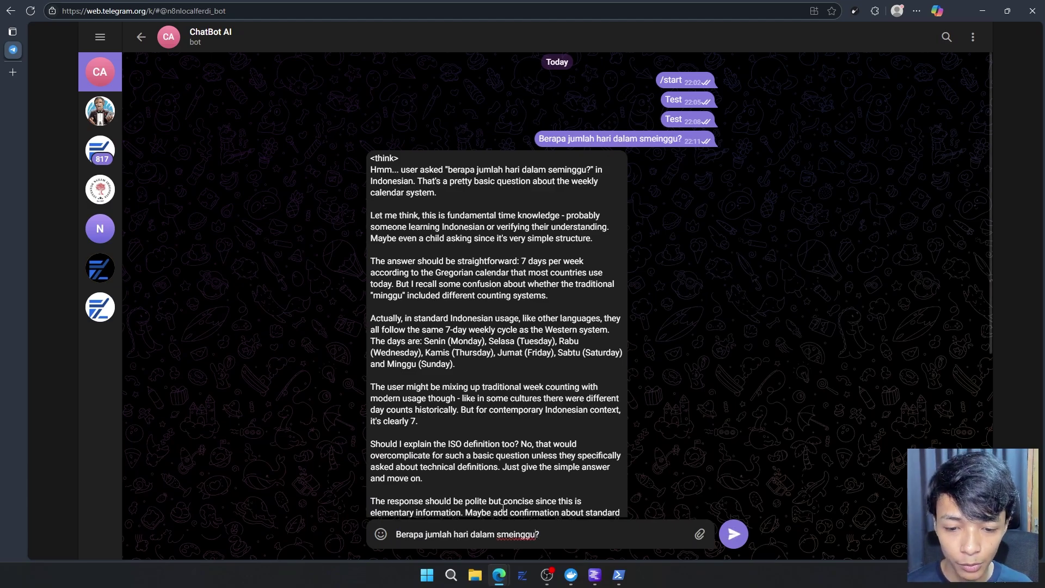
key(Delete)
key(Left)
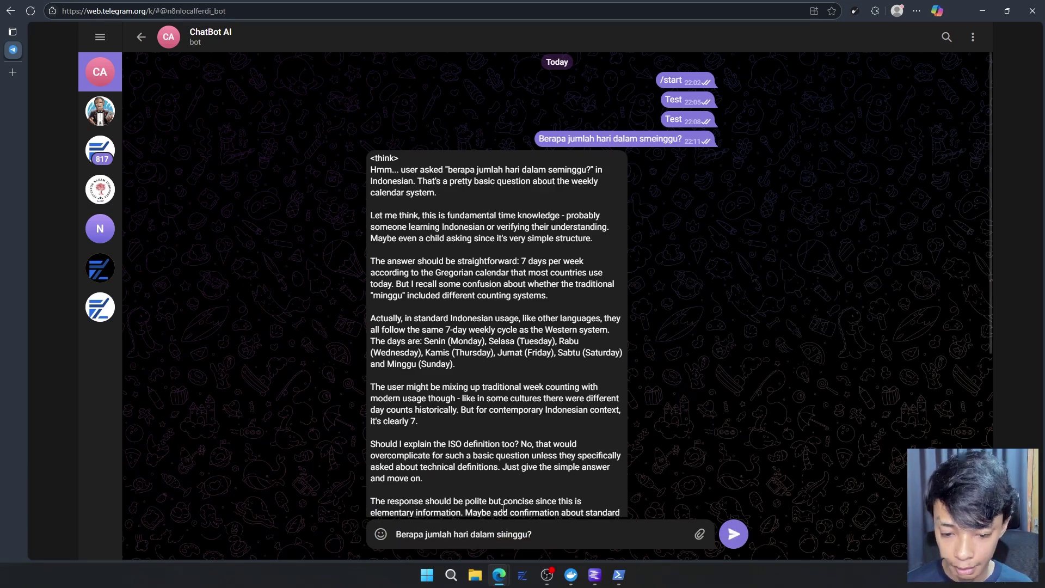
text(em)
key(Return)
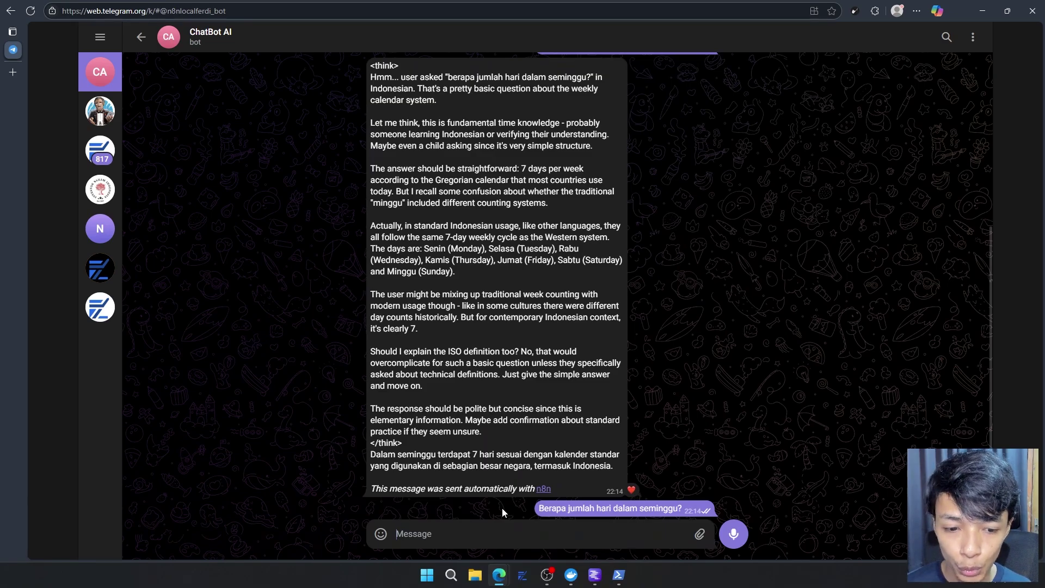
- Check the workflow run in n8n, and return to the Telegram chat to read the bot's reply
mouse_move(499, 574)
click(473, 536)
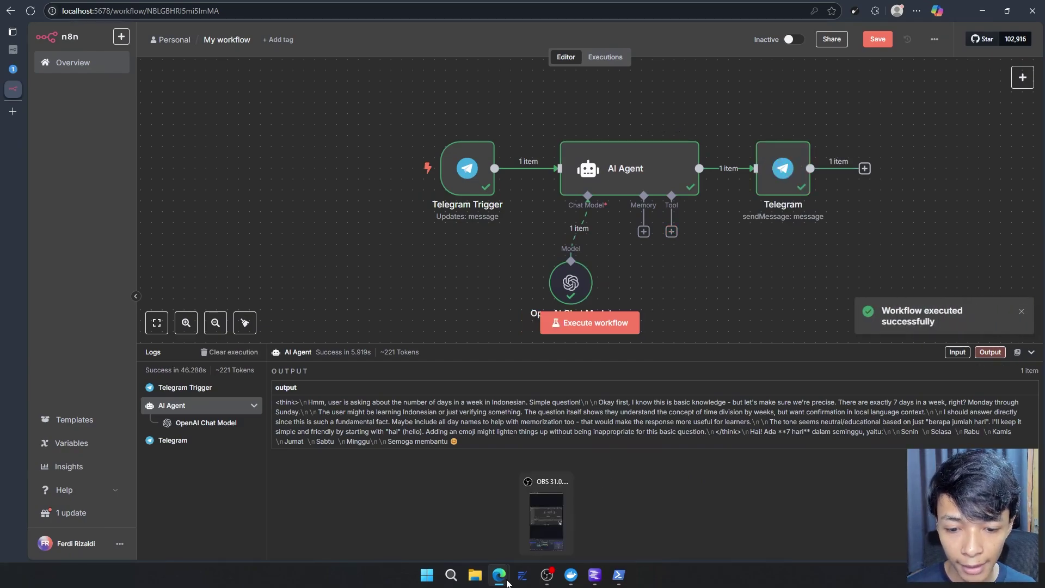
mouse_move(501, 577)
click(531, 529)
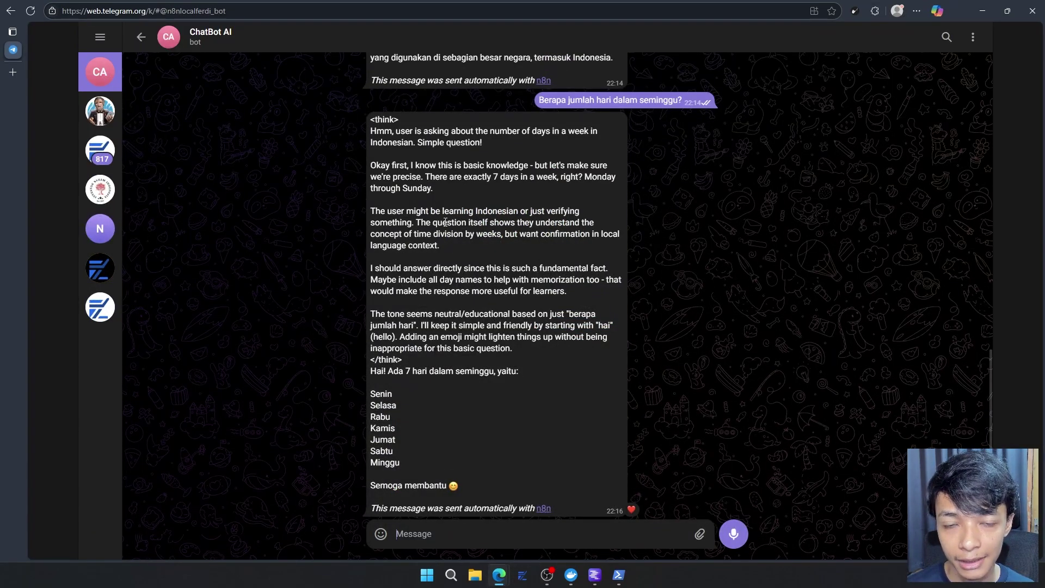